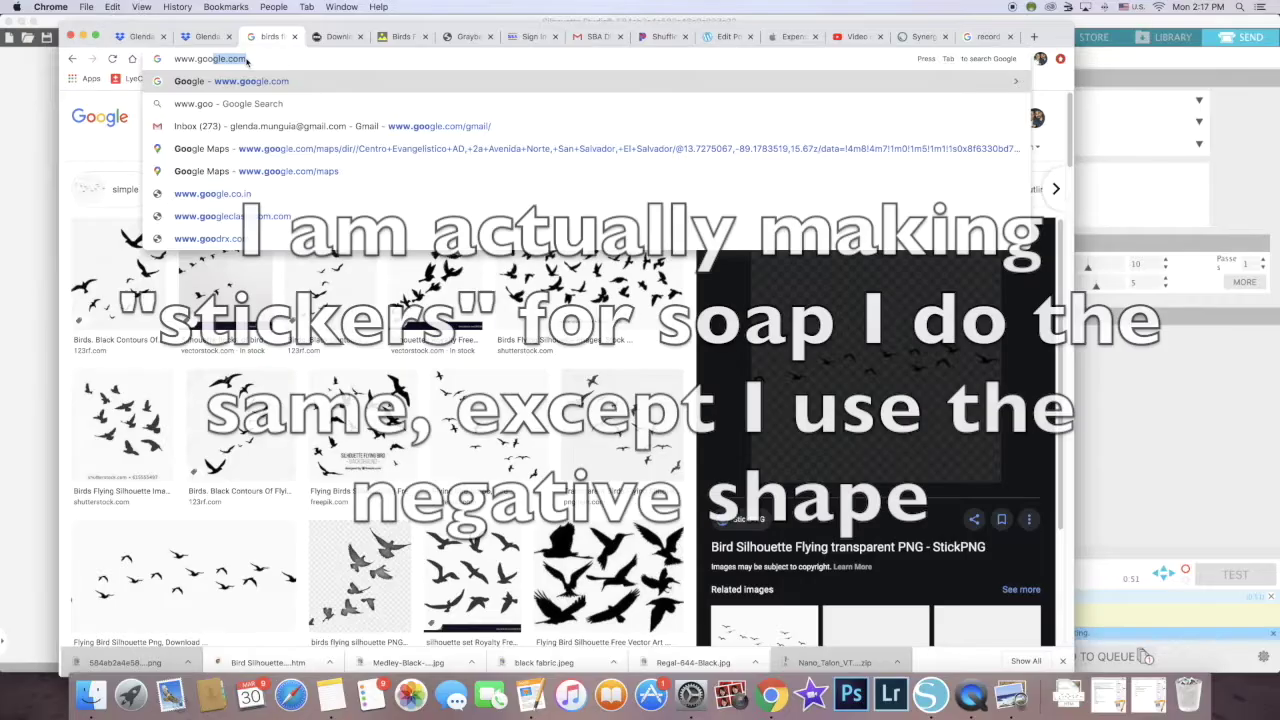
pyautogui.press('Return')
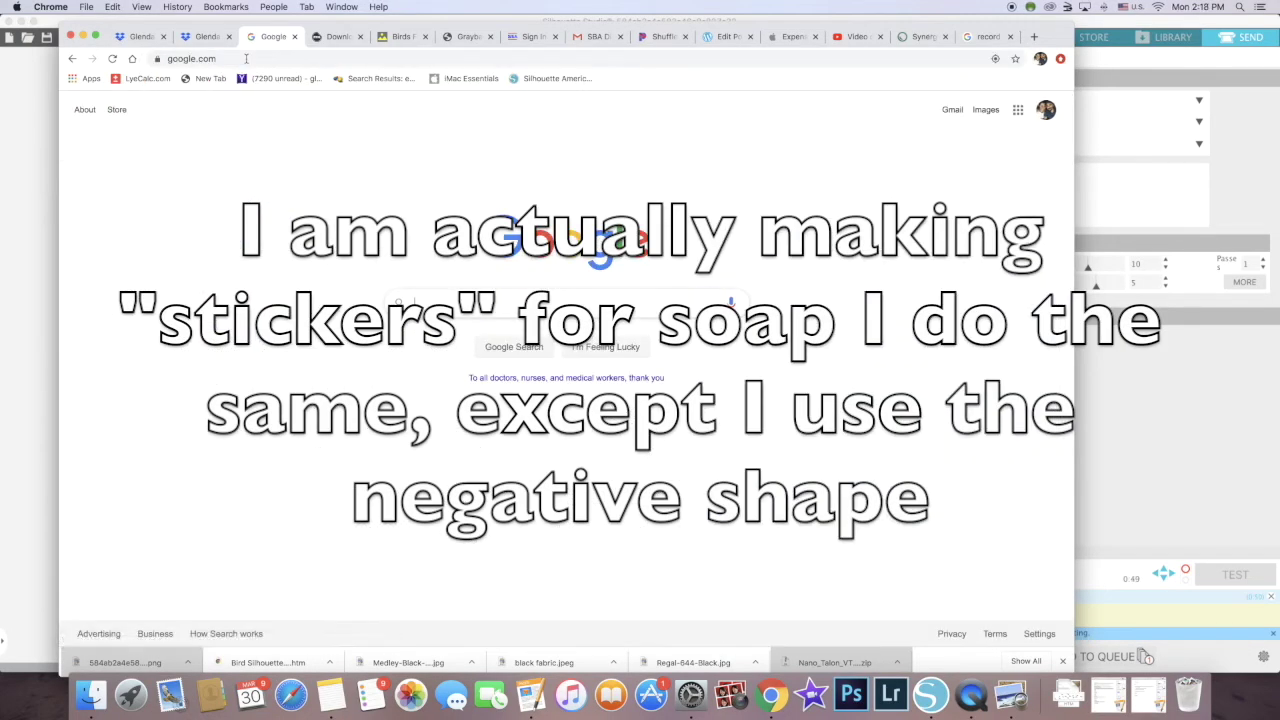
# Search Google for 'birds flying silhouette' and preview the Flying Bird Silhouette Png result
pyautogui.write('birds')
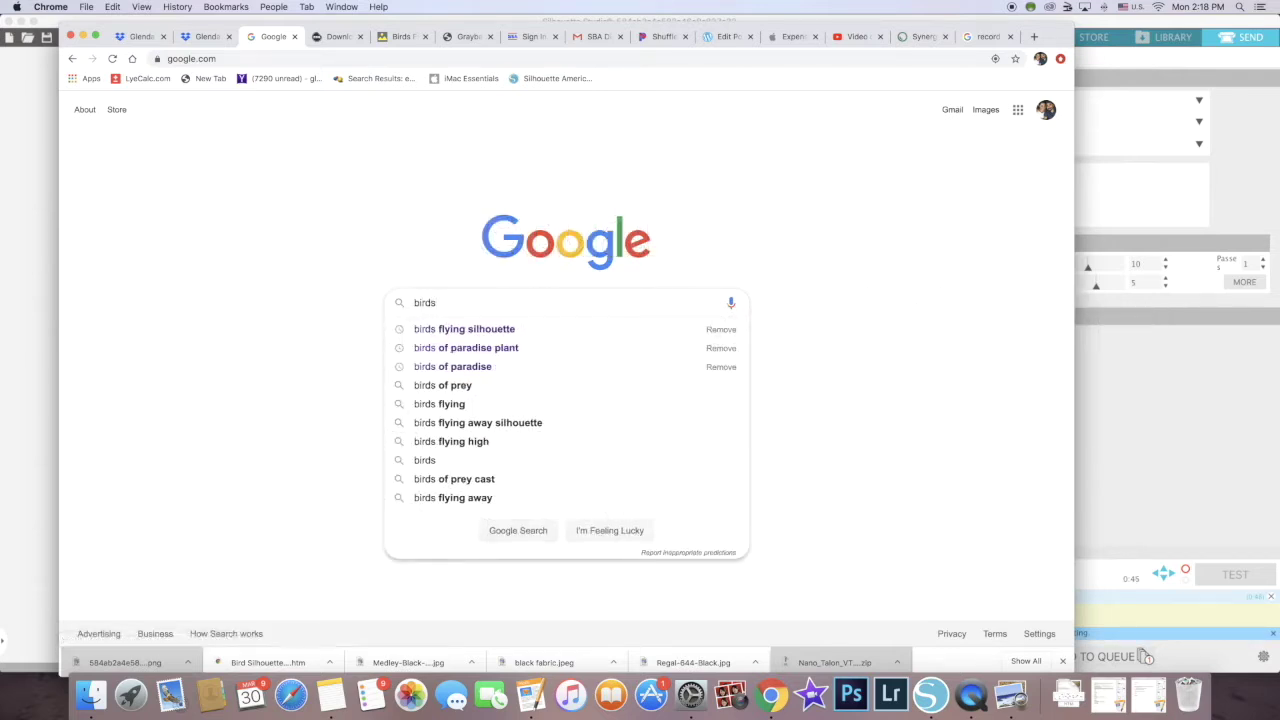
pyautogui.press('Down')
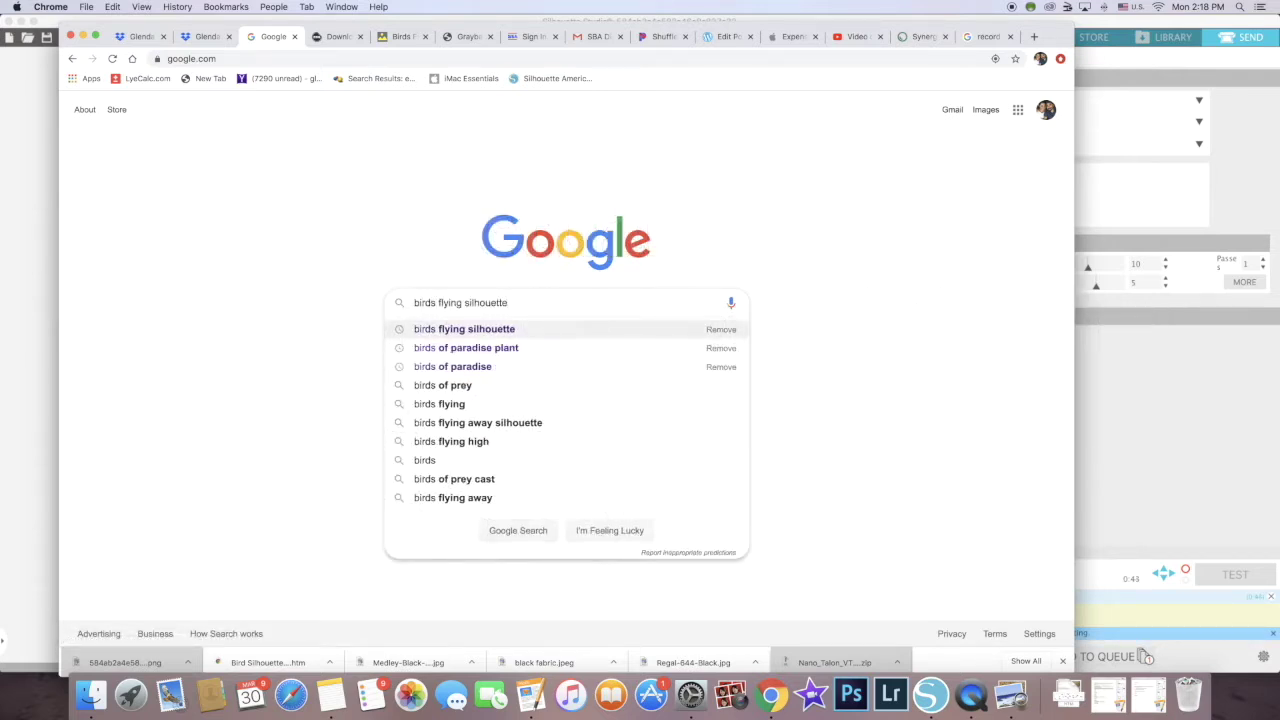
pyautogui.press('Return')
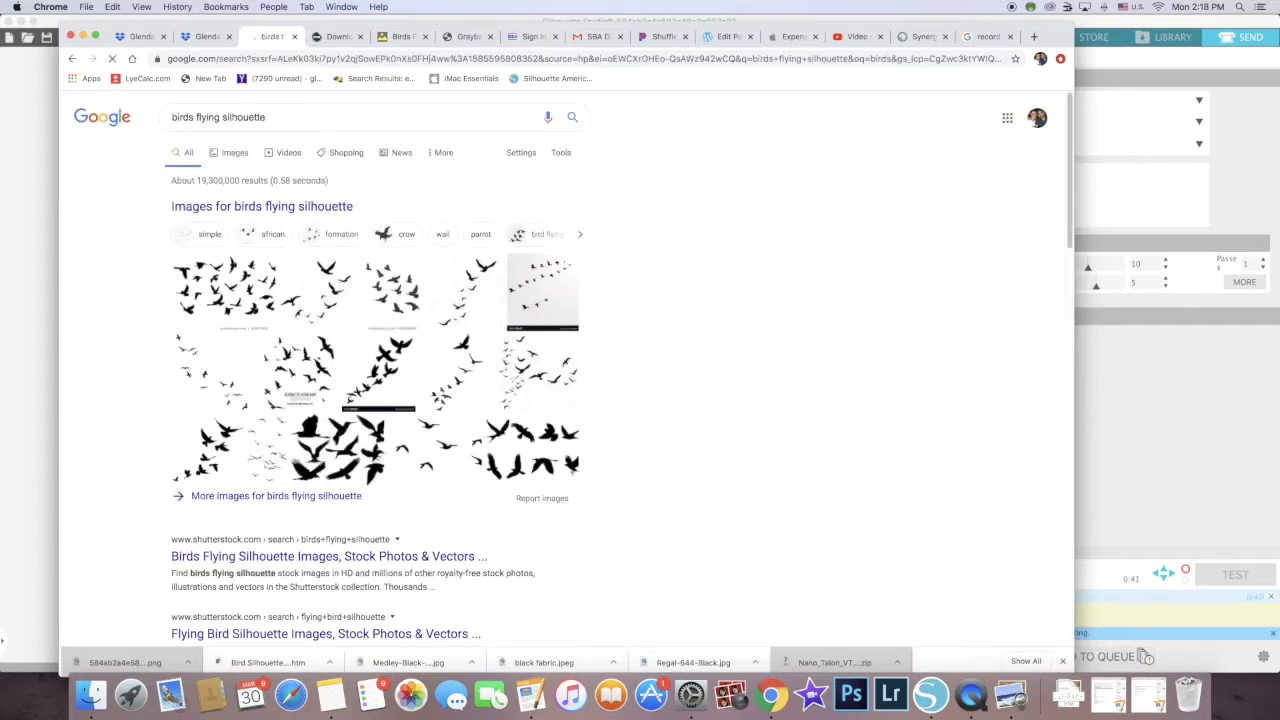
pyautogui.scroll(-1, 287, 366)
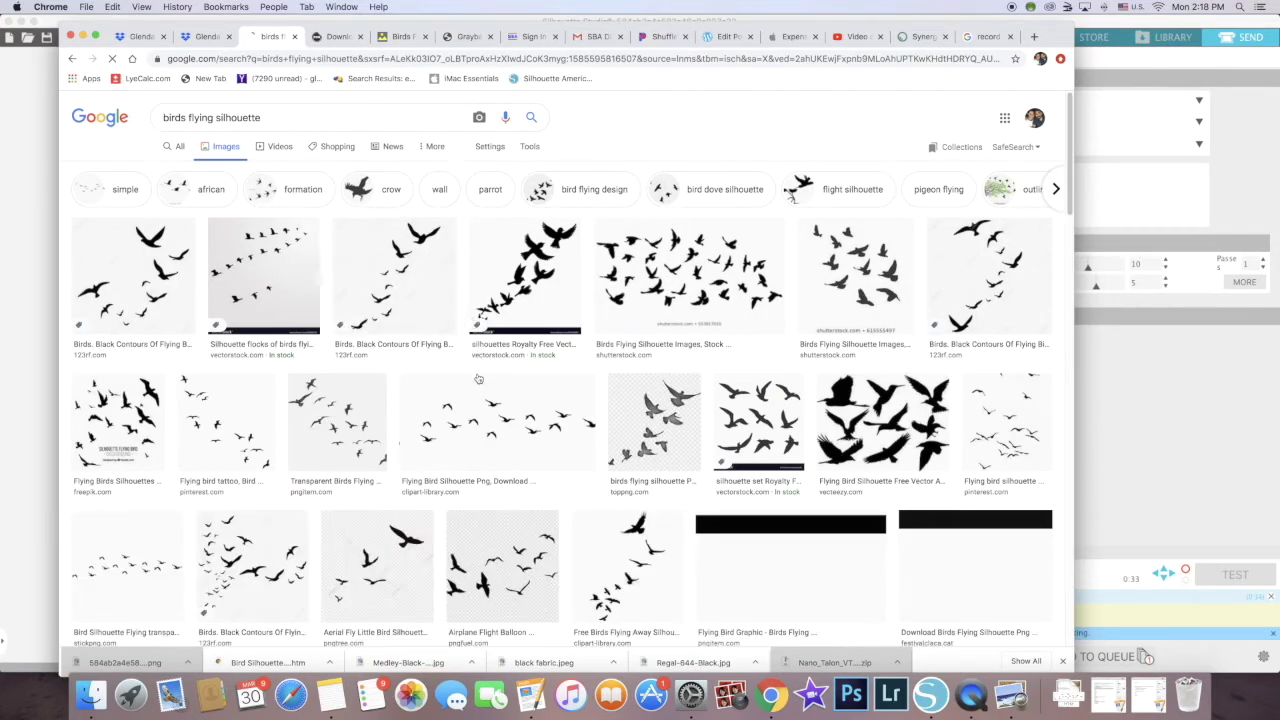
pyautogui.click(472, 424)
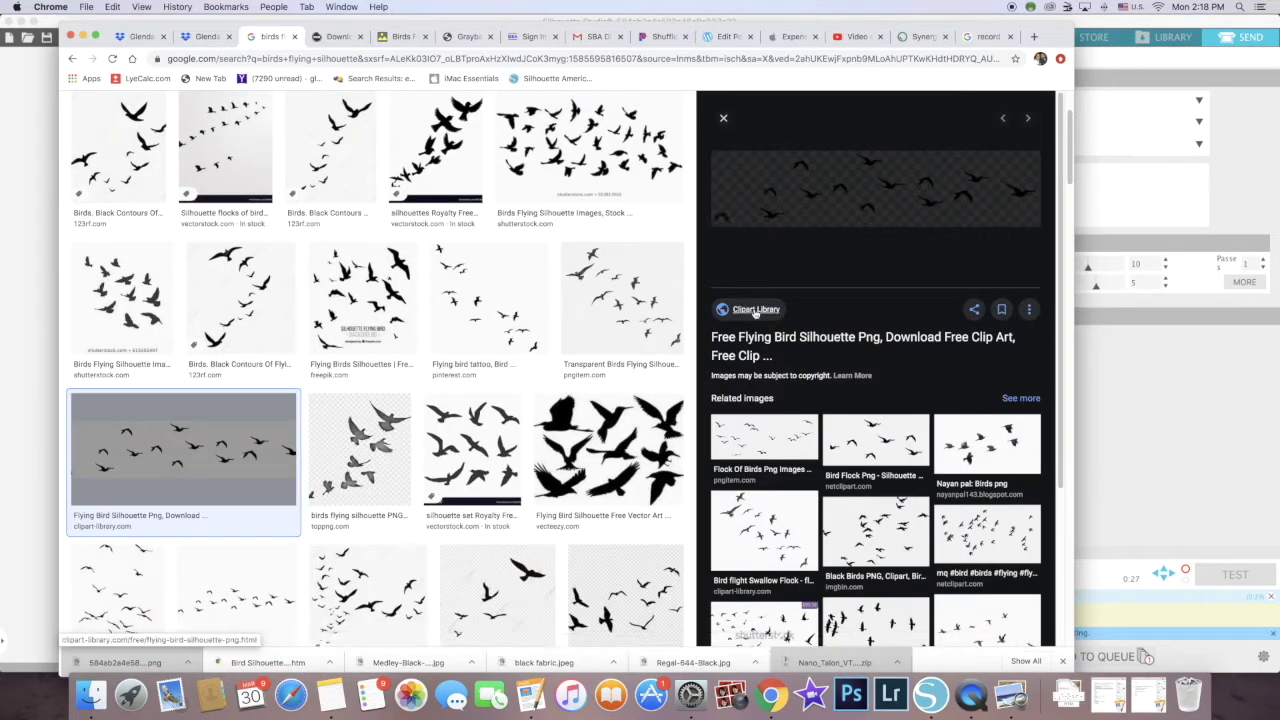
# Browse the Clipart Library page hosting the flying bird image
pyautogui.click(752, 315)
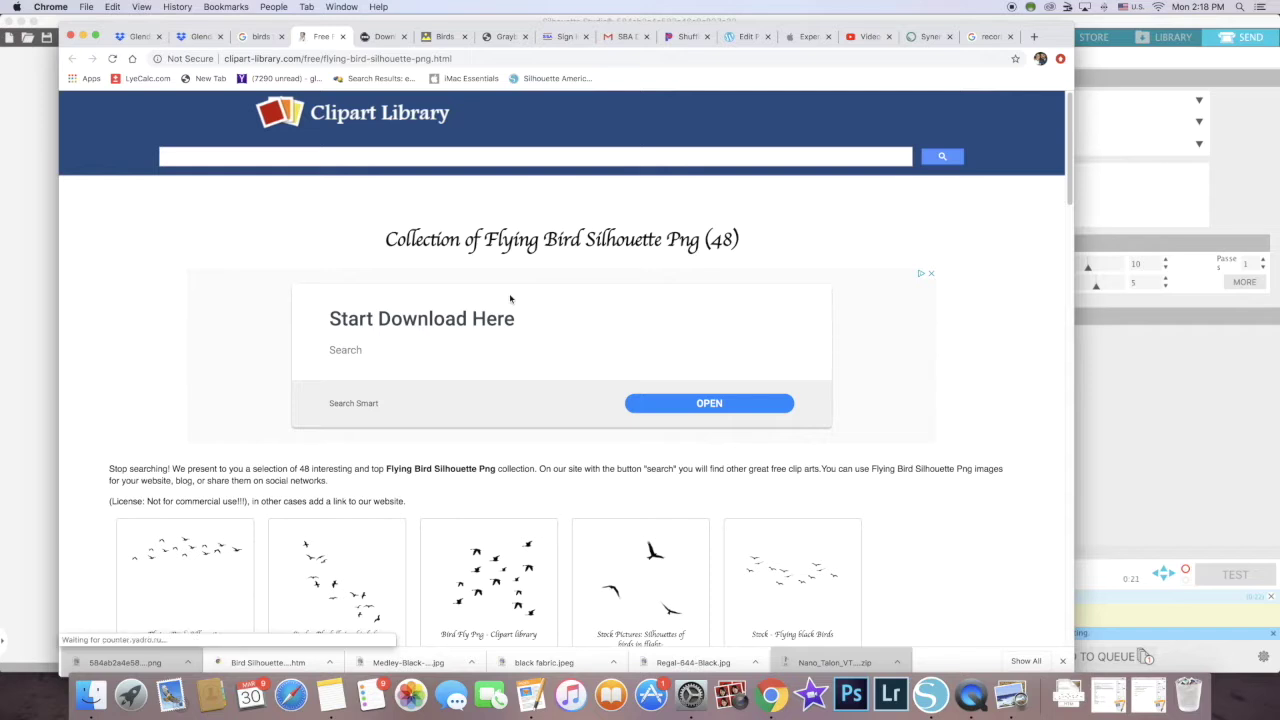
pyautogui.scroll(-2, 510, 298)
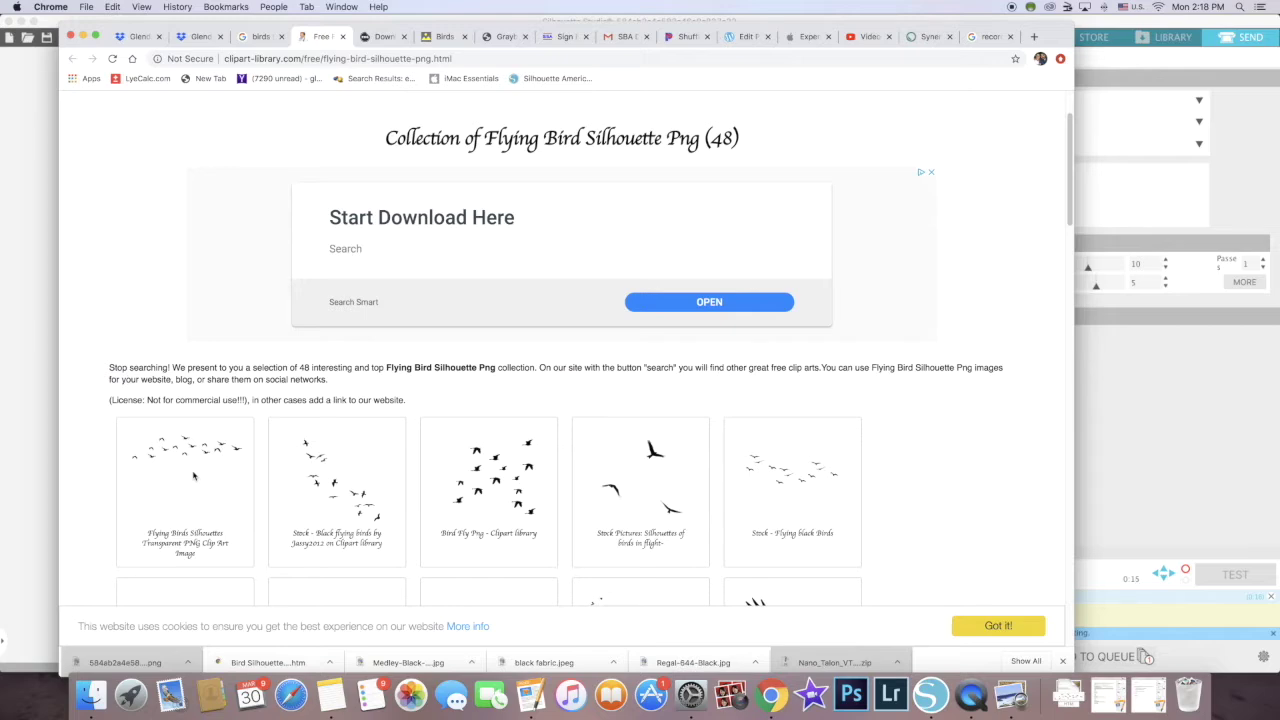
pyautogui.scroll(-3, 194, 476)
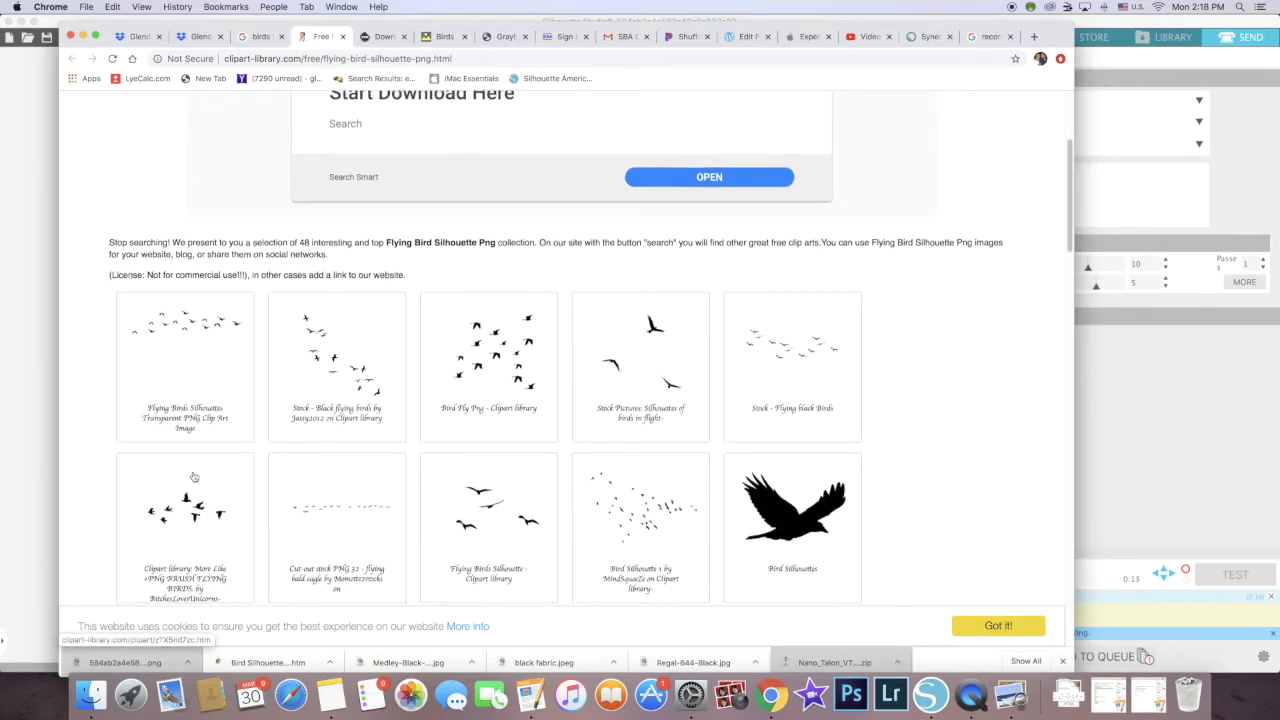
pyautogui.scroll(5, 194, 476)
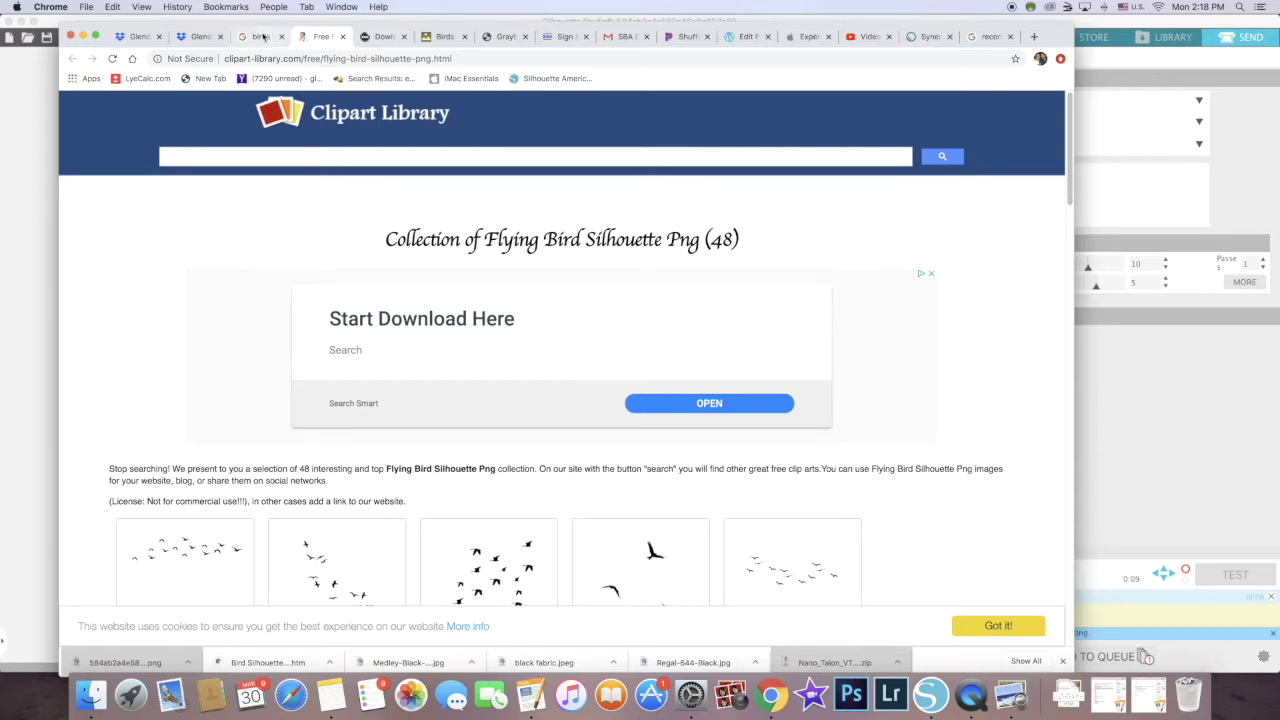
# Back in Google Images, preview the StickPNG Bird Silhouette Flying transparent PNG
pyautogui.click(263, 37)
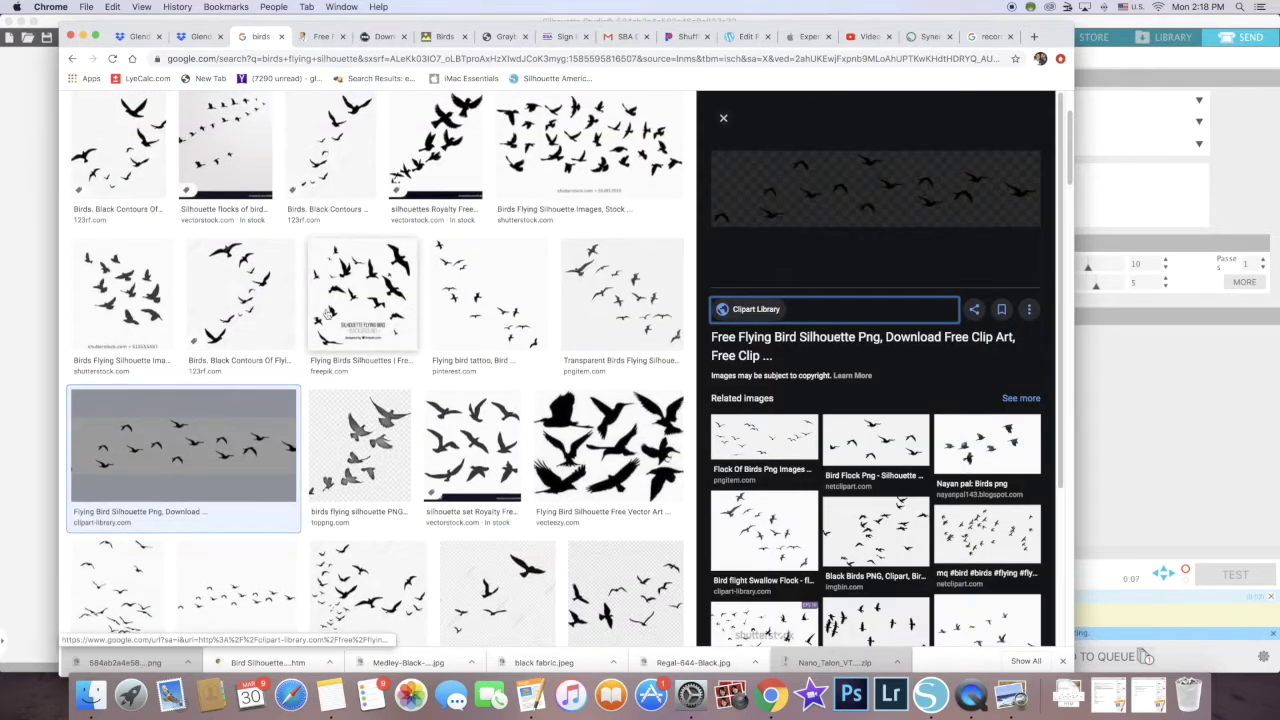
pyautogui.scroll(-1, 288, 517)
pyautogui.click(288, 517)
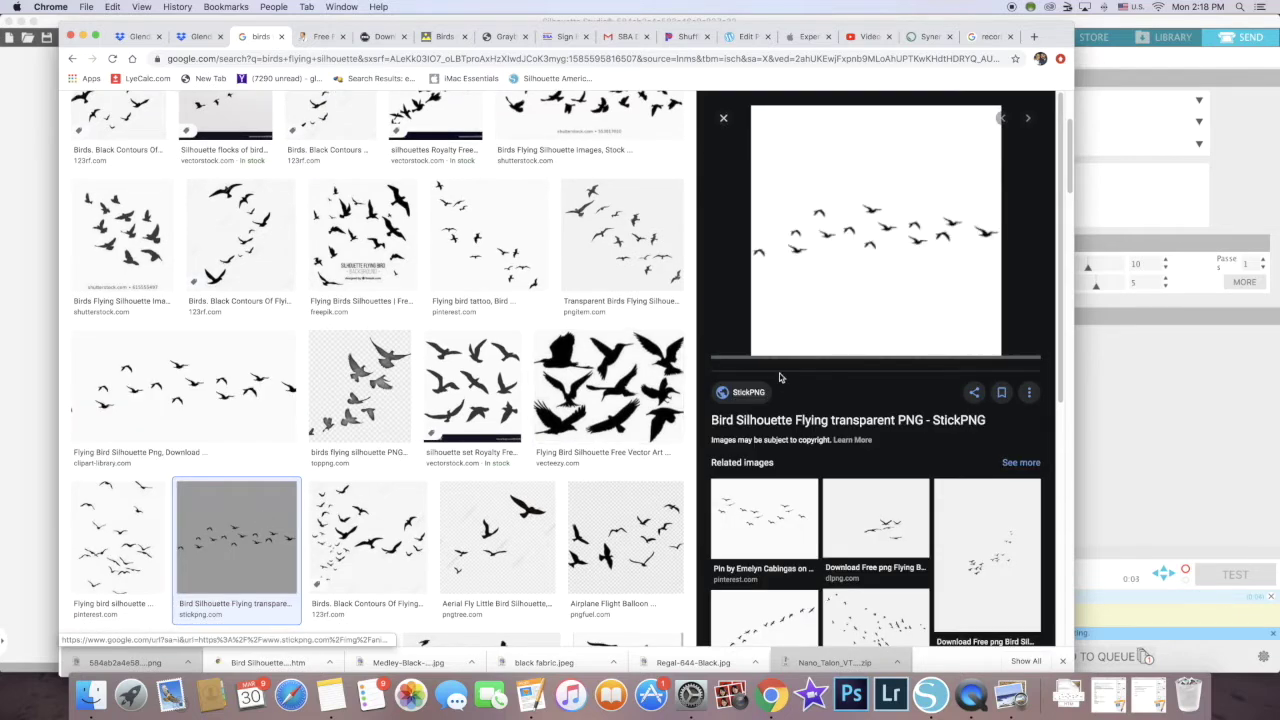
# On StickPNG, check the personal-use-only license and download the bird silhouette PNG
pyautogui.click(748, 394)
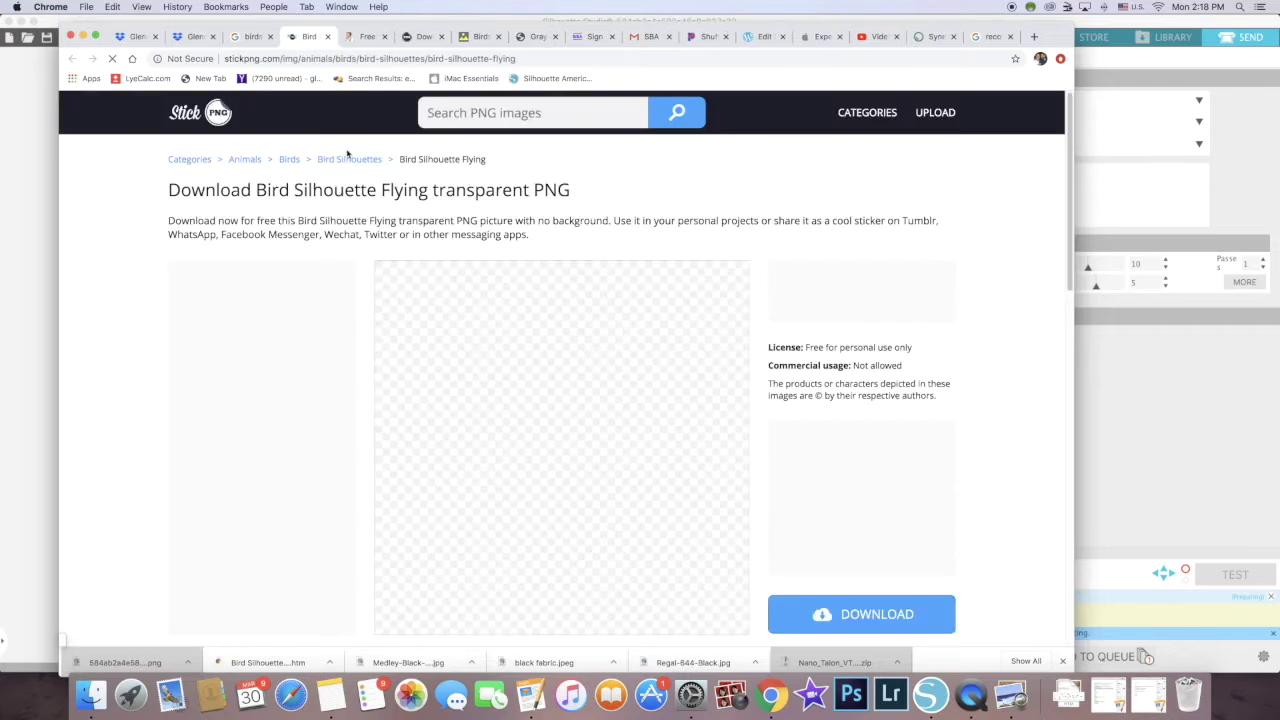
pyautogui.scroll(-1, 566, 281)
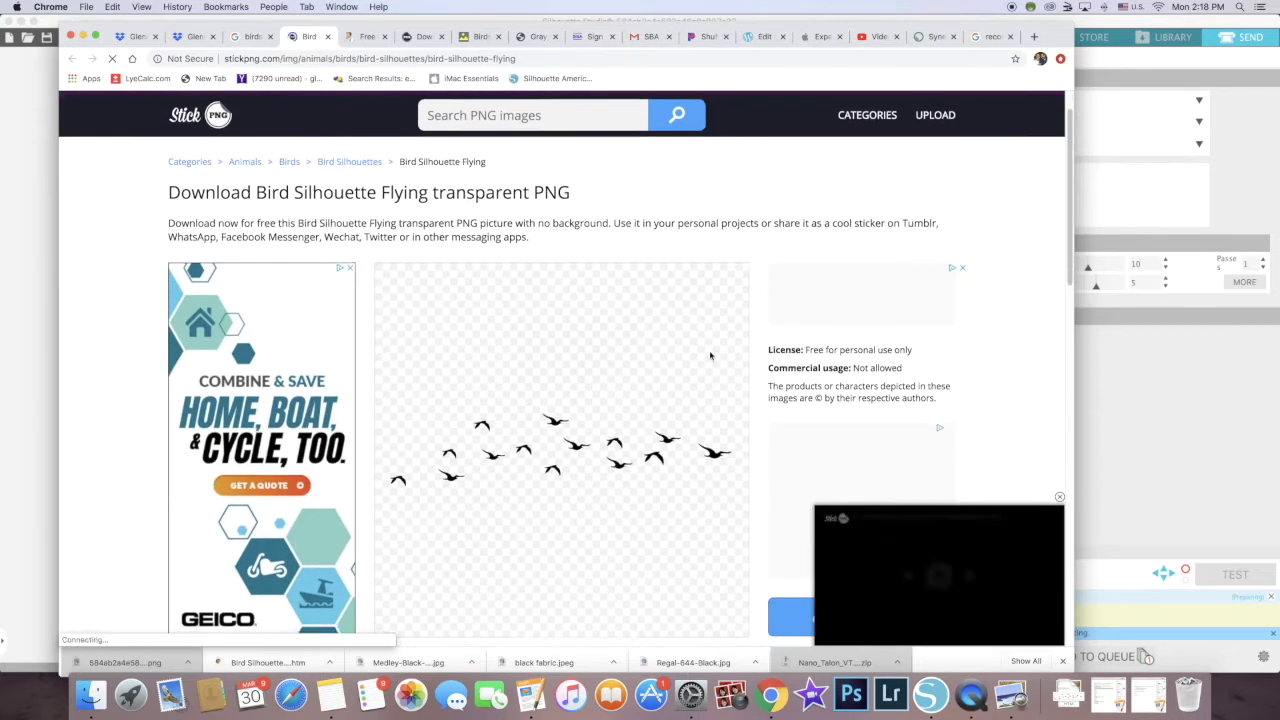
pyautogui.moveTo(768, 354); pyautogui.dragTo(870, 356)
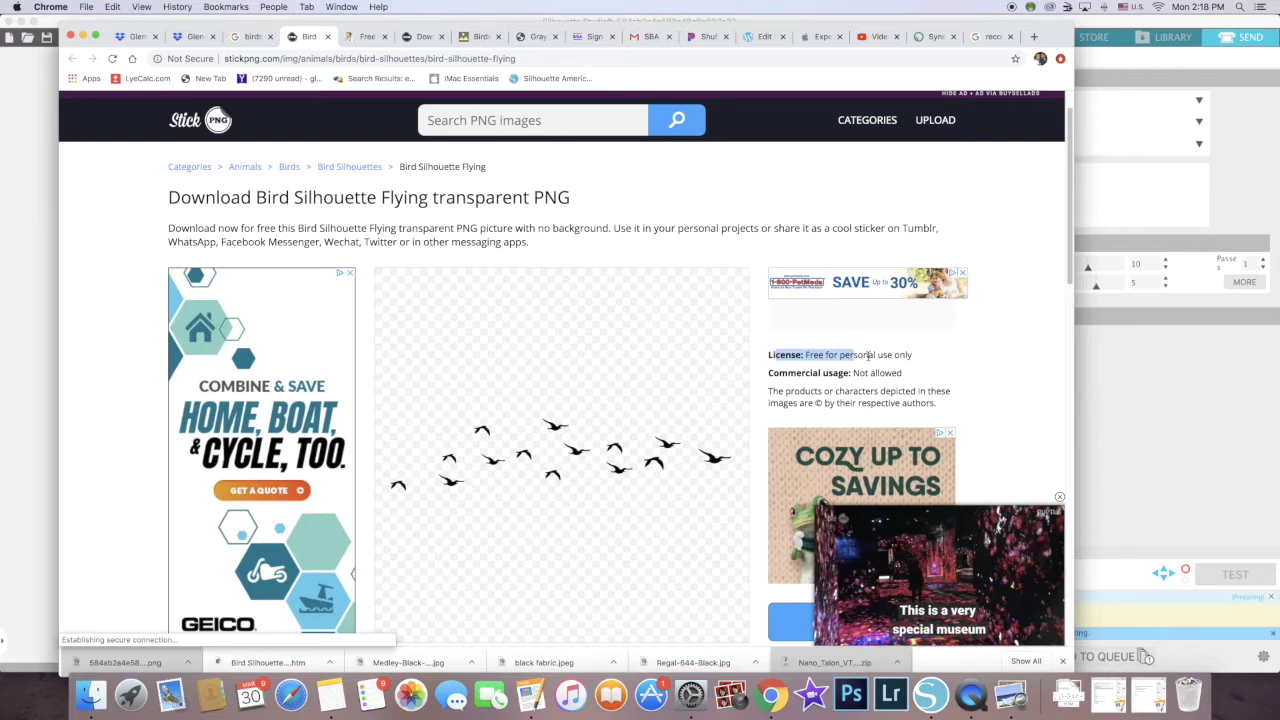
pyautogui.moveTo(870, 356); pyautogui.dragTo(923, 360)
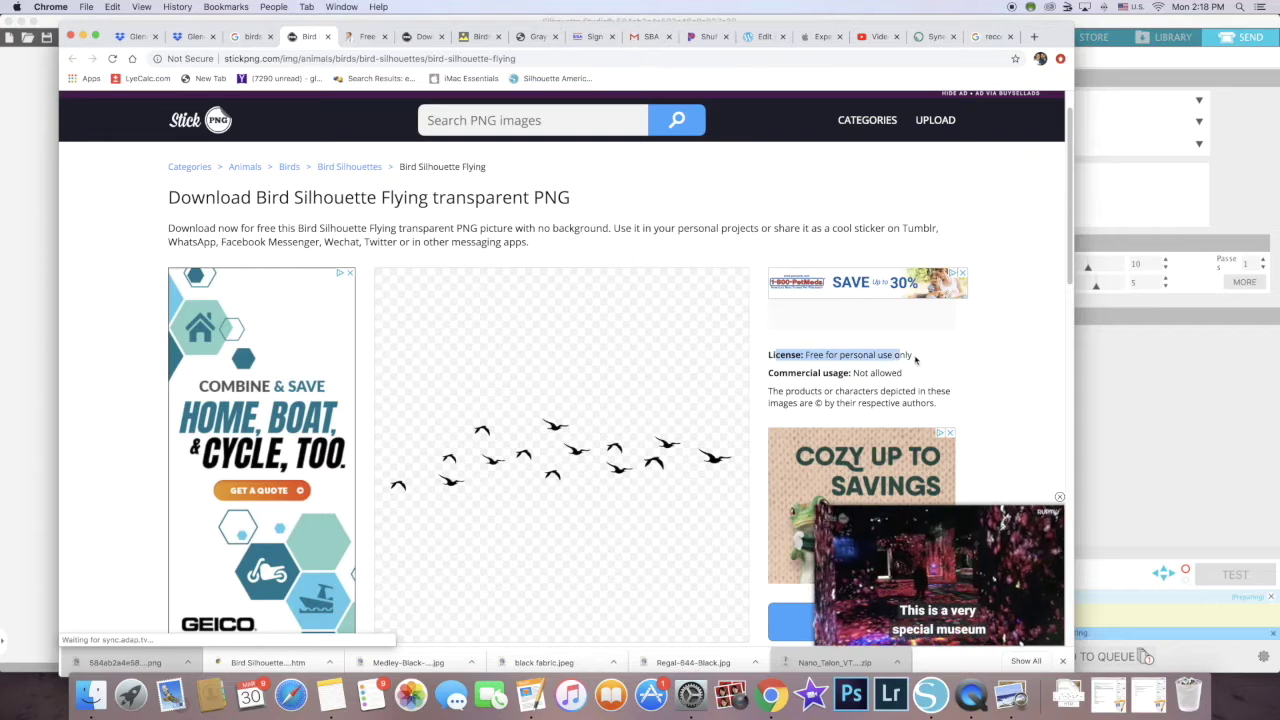
pyautogui.scroll(-2, 923, 360)
pyautogui.scroll(-4, 923, 360)
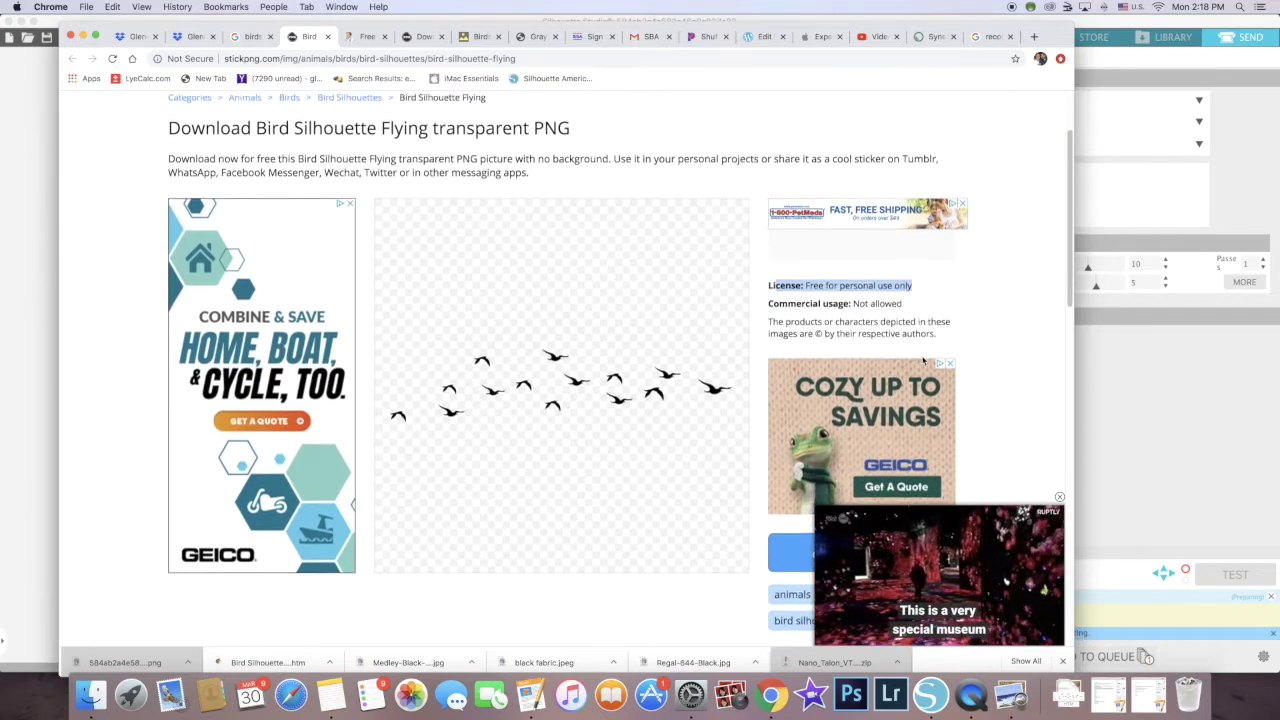
pyautogui.scroll(-1, 924, 360)
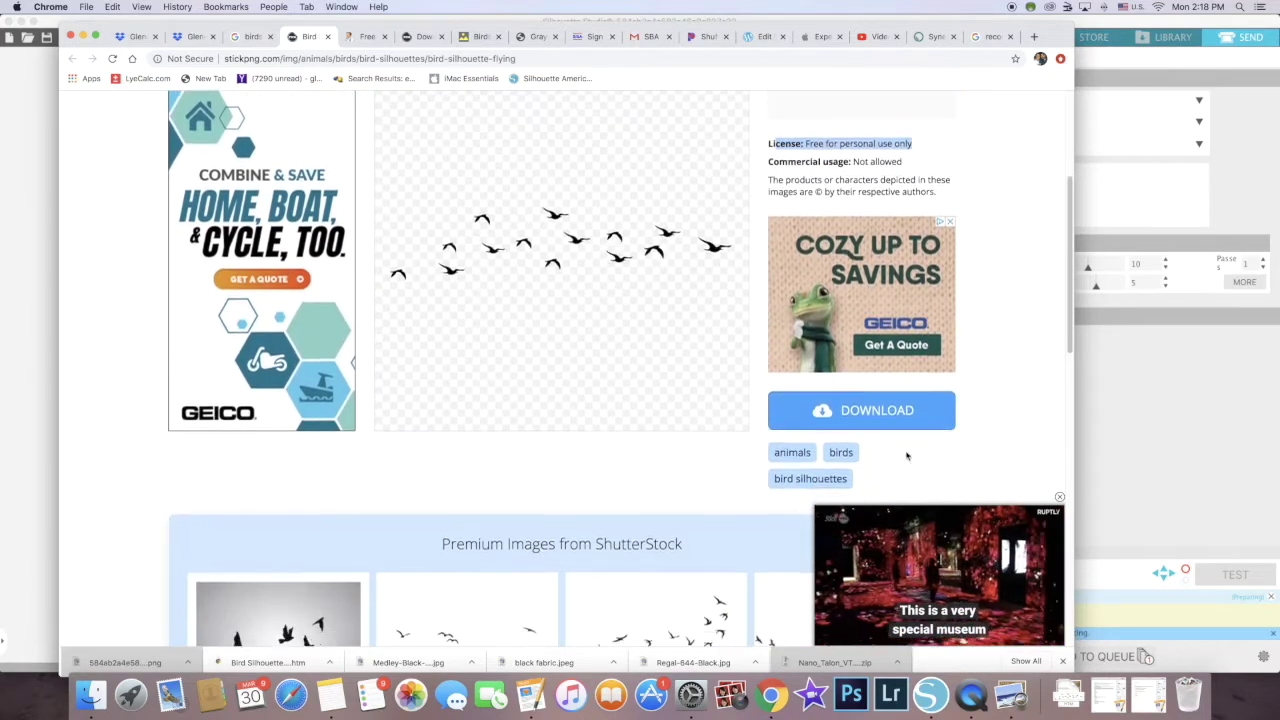
pyautogui.click(865, 419)
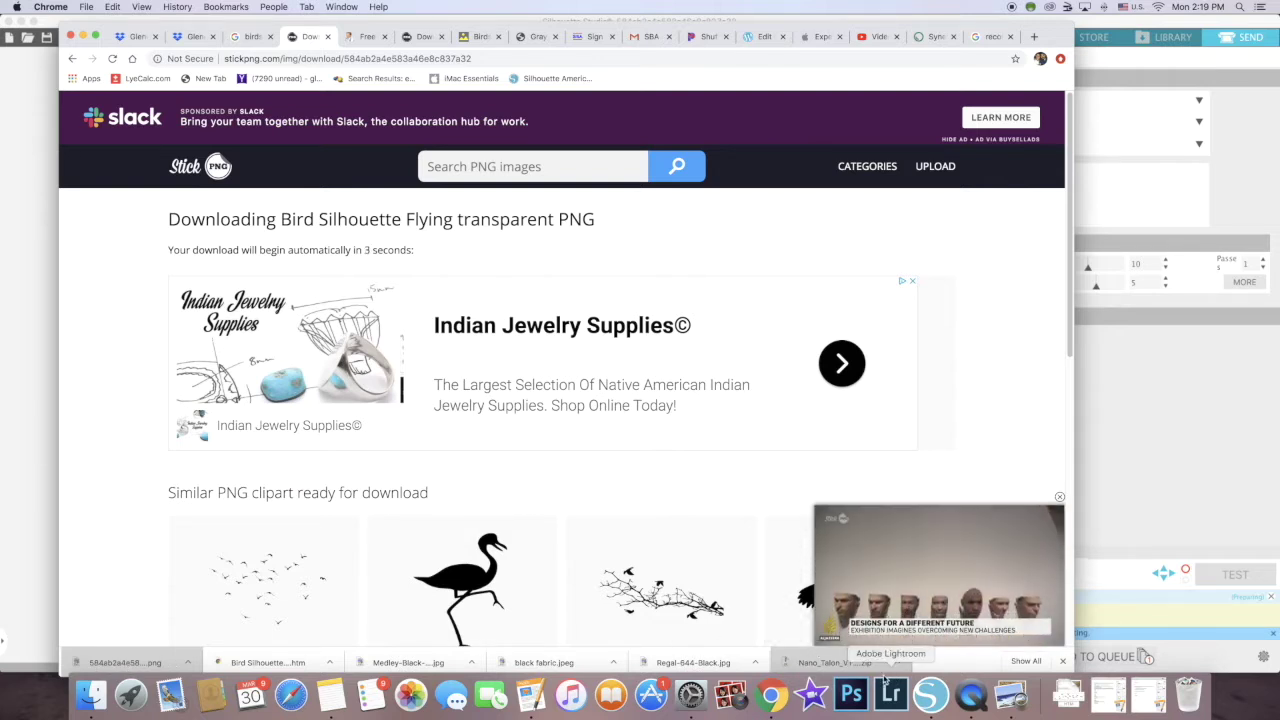
# Start a new blank document in Silhouette Studio's design workspace
pyautogui.click(931, 695)
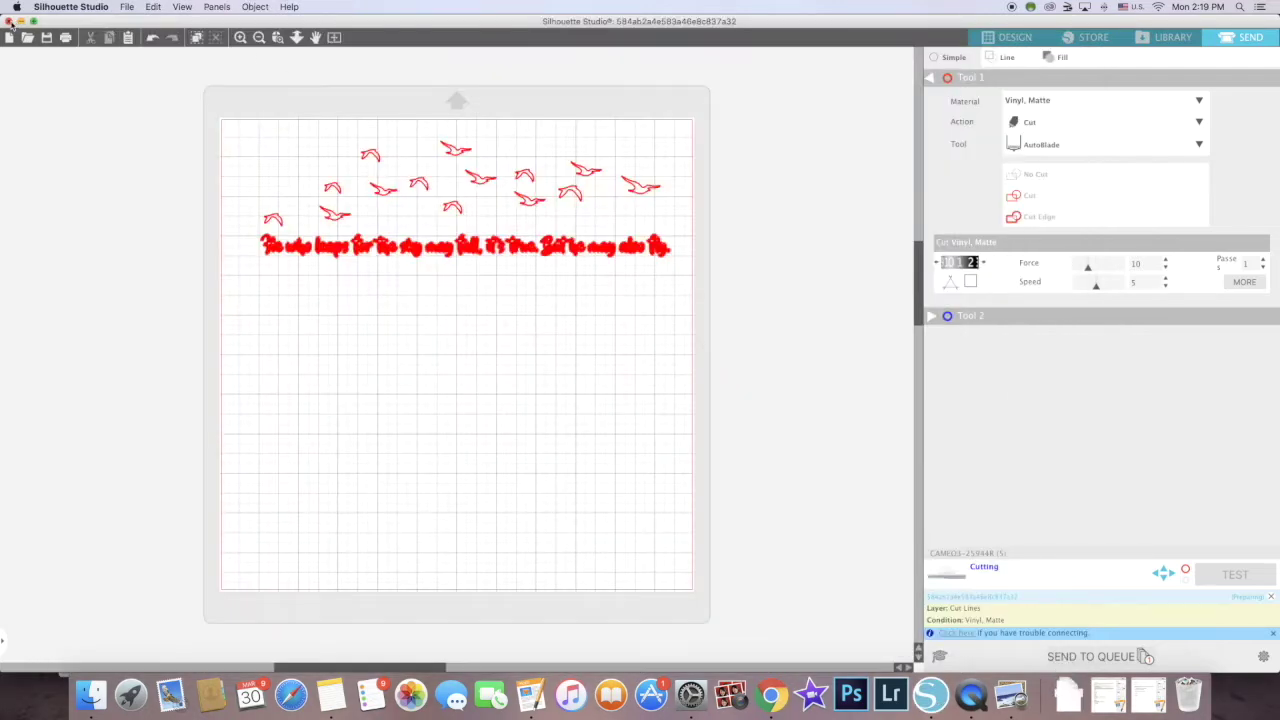
pyautogui.click(1010, 38)
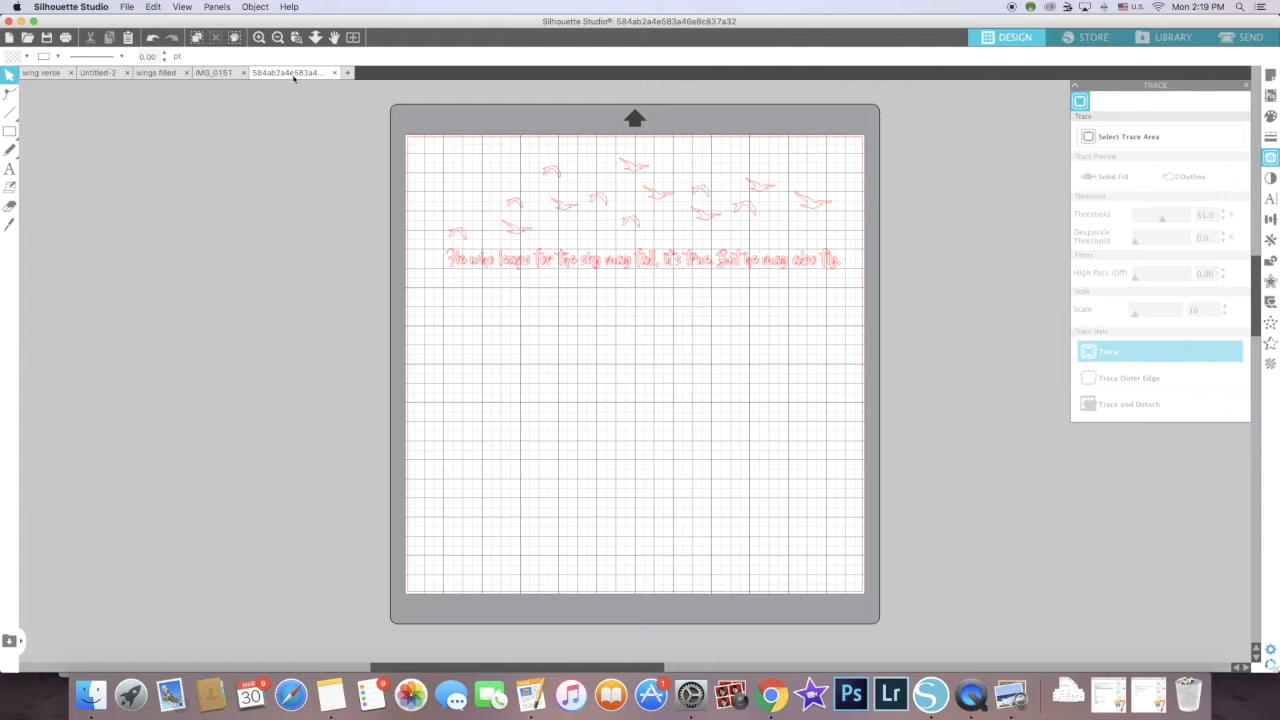
pyautogui.click(348, 73)
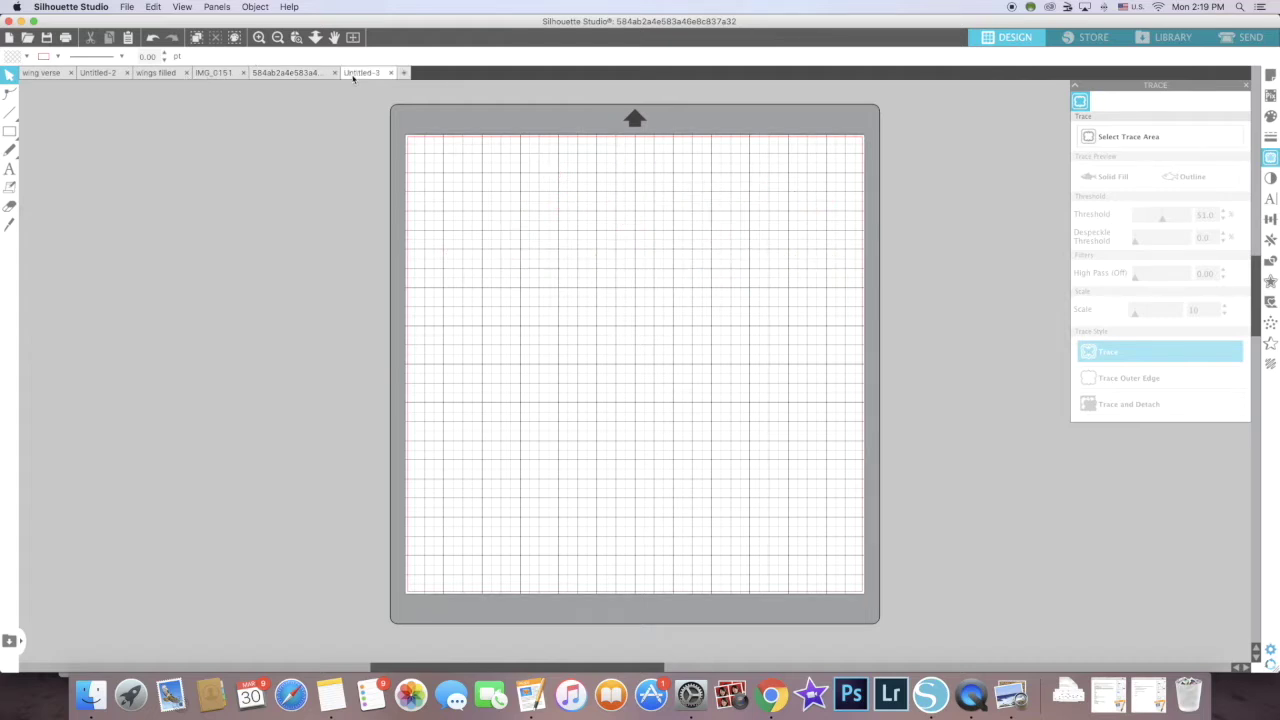
# Open the newest downloaded bird silhouettes PNG via File > Open
pyautogui.click(130, 7)
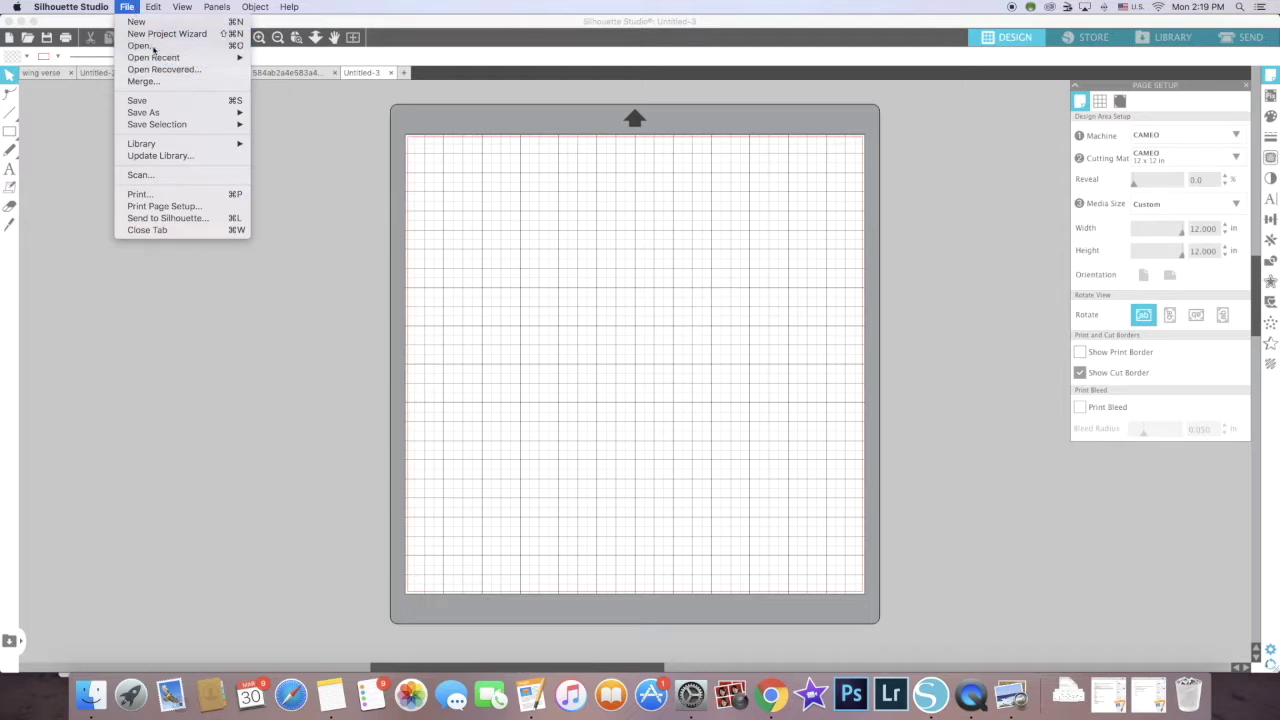
pyautogui.click(153, 47)
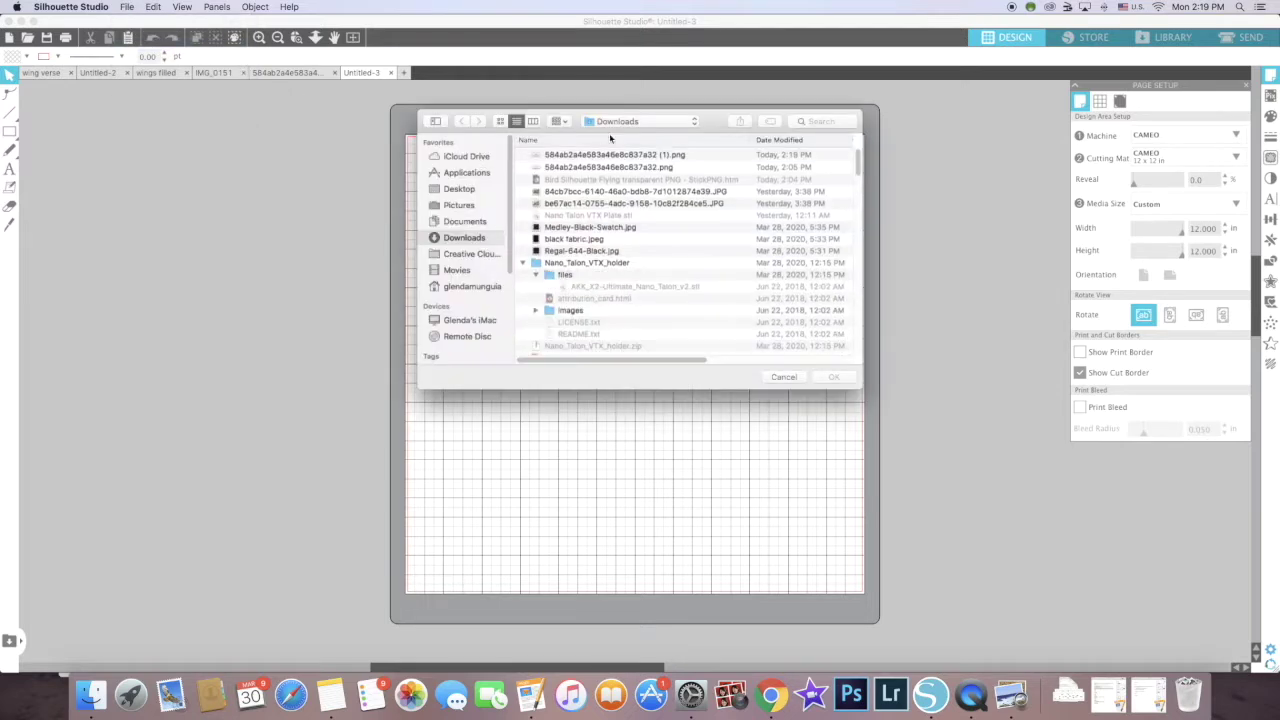
pyautogui.click(622, 155)
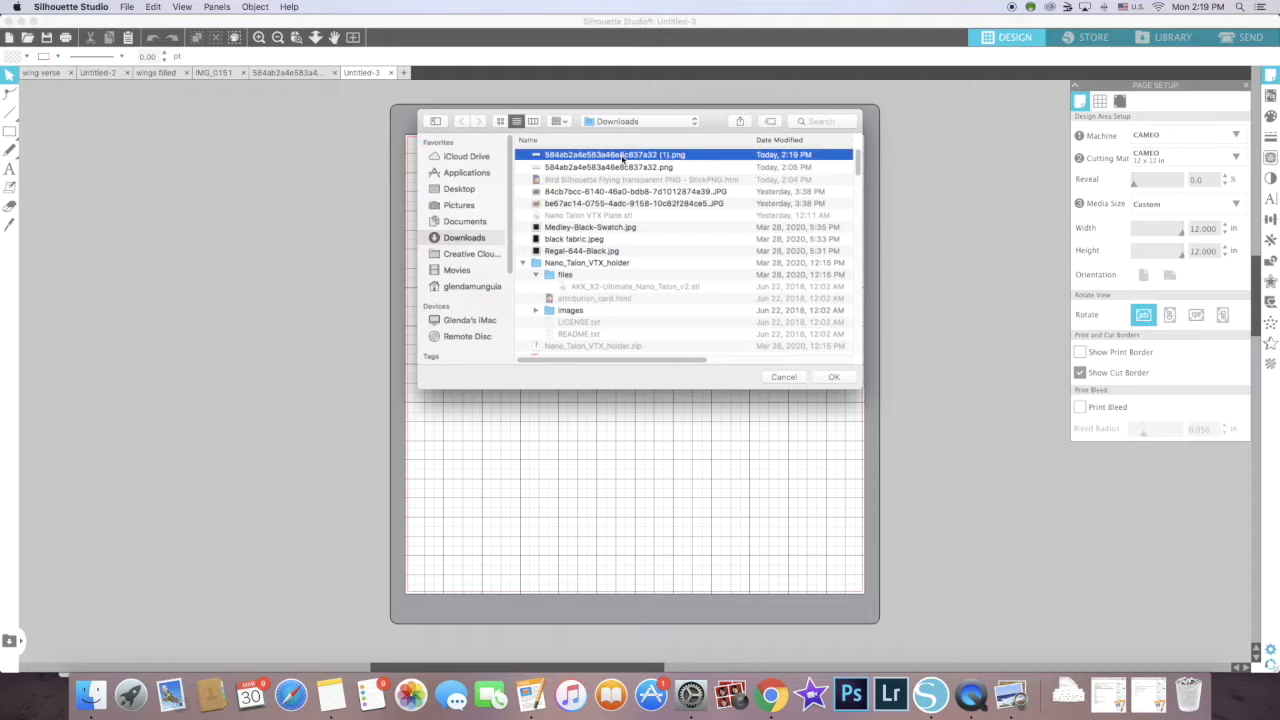
pyautogui.click(834, 377)
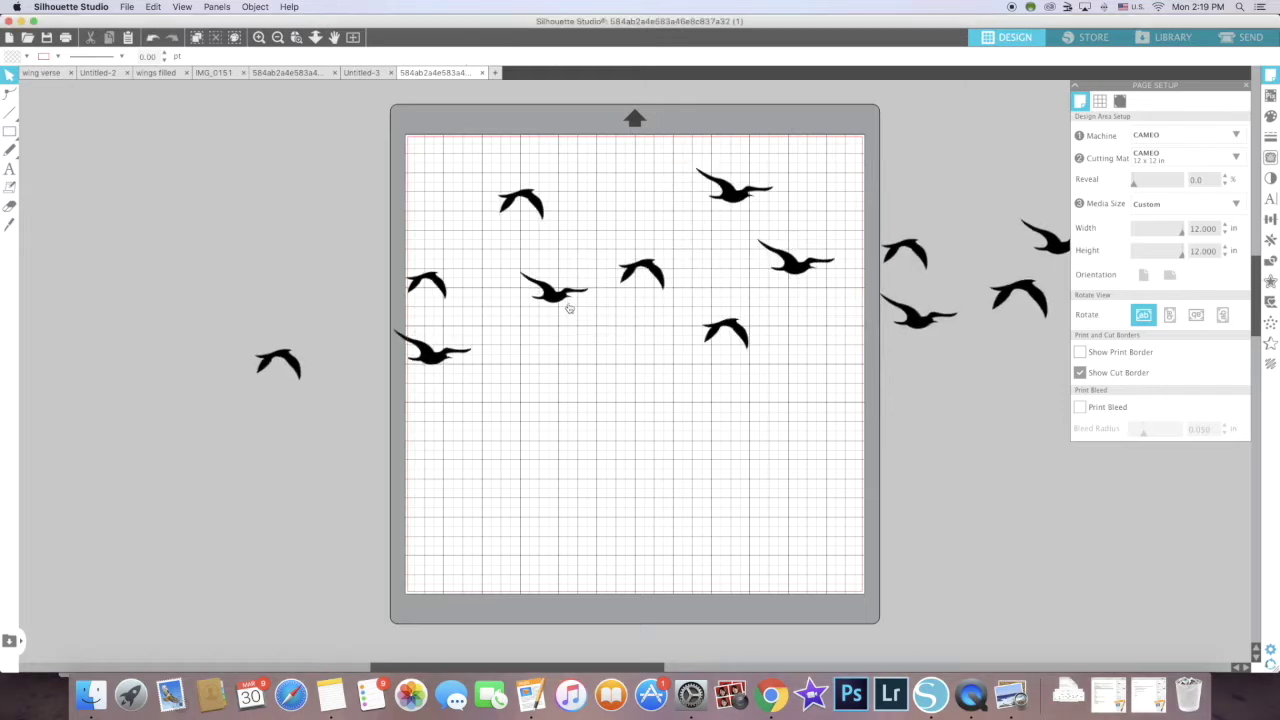
# Shrink the whole flock in stages to 11.868 × 2.741 in and fit it across the mat's top
pyautogui.moveTo(557, 303); pyautogui.dragTo(517, 298)
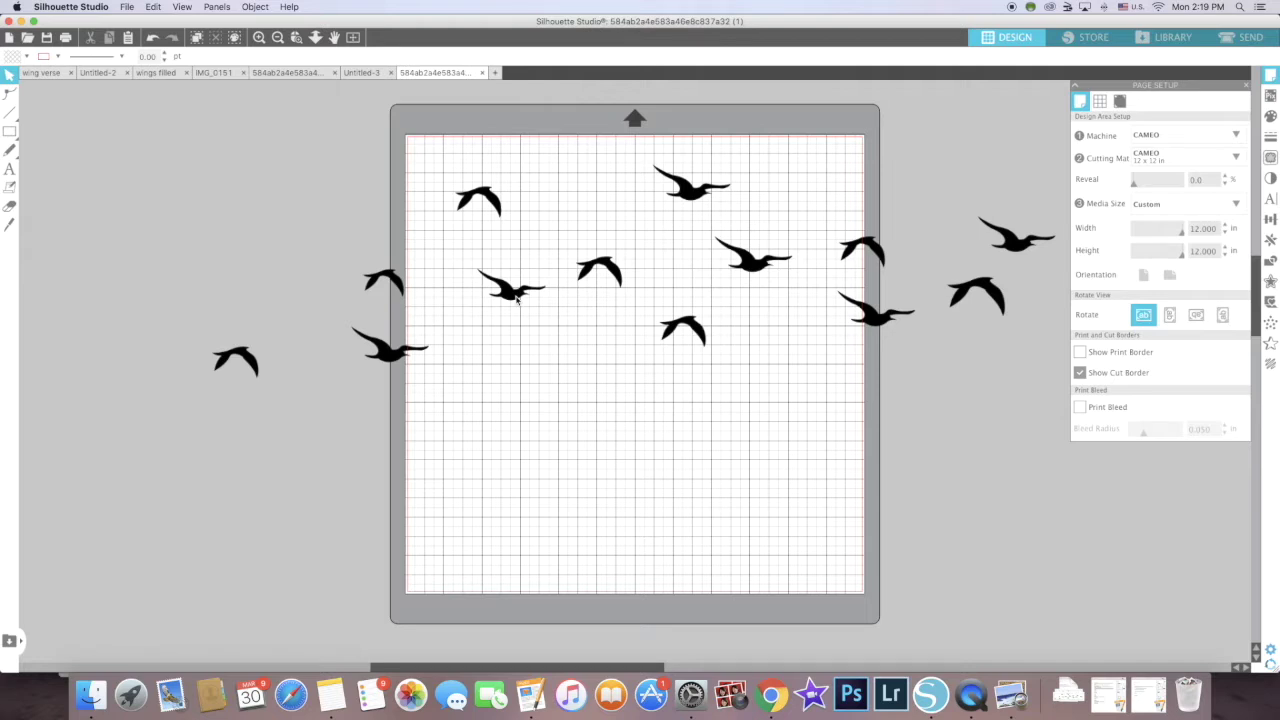
pyautogui.hscroll(2, 617, 270)
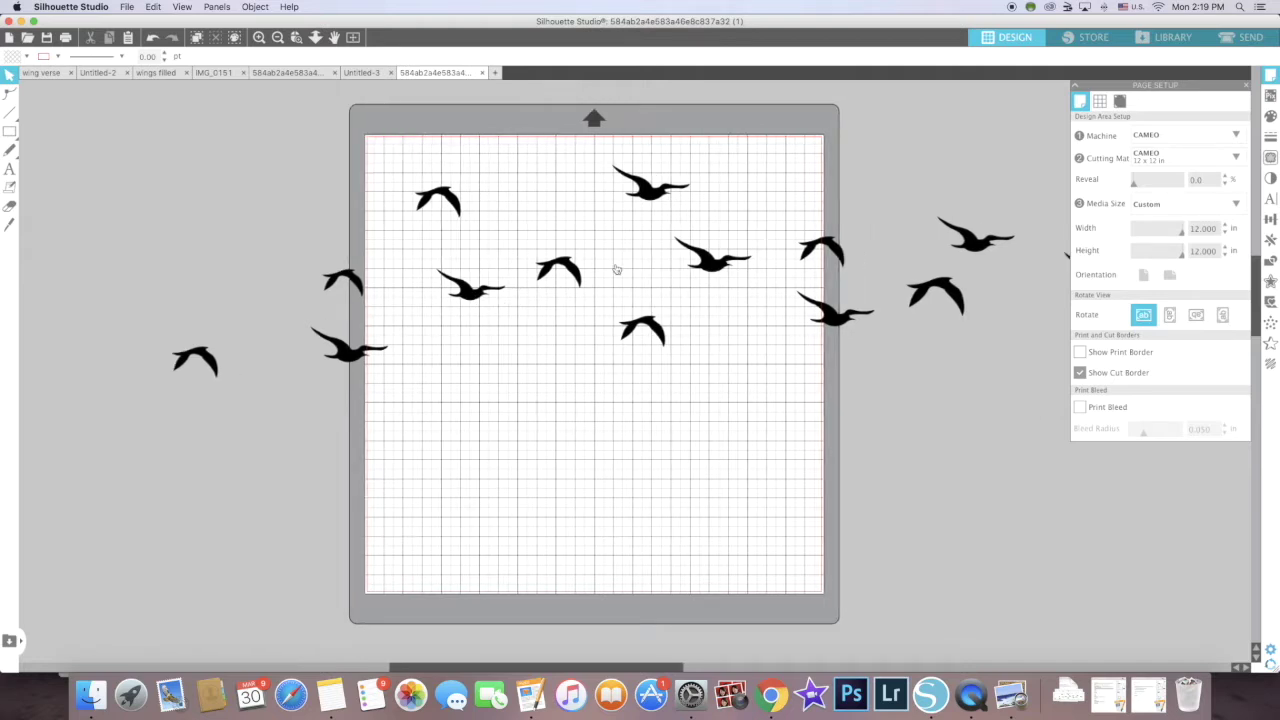
pyautogui.click(540, 254)
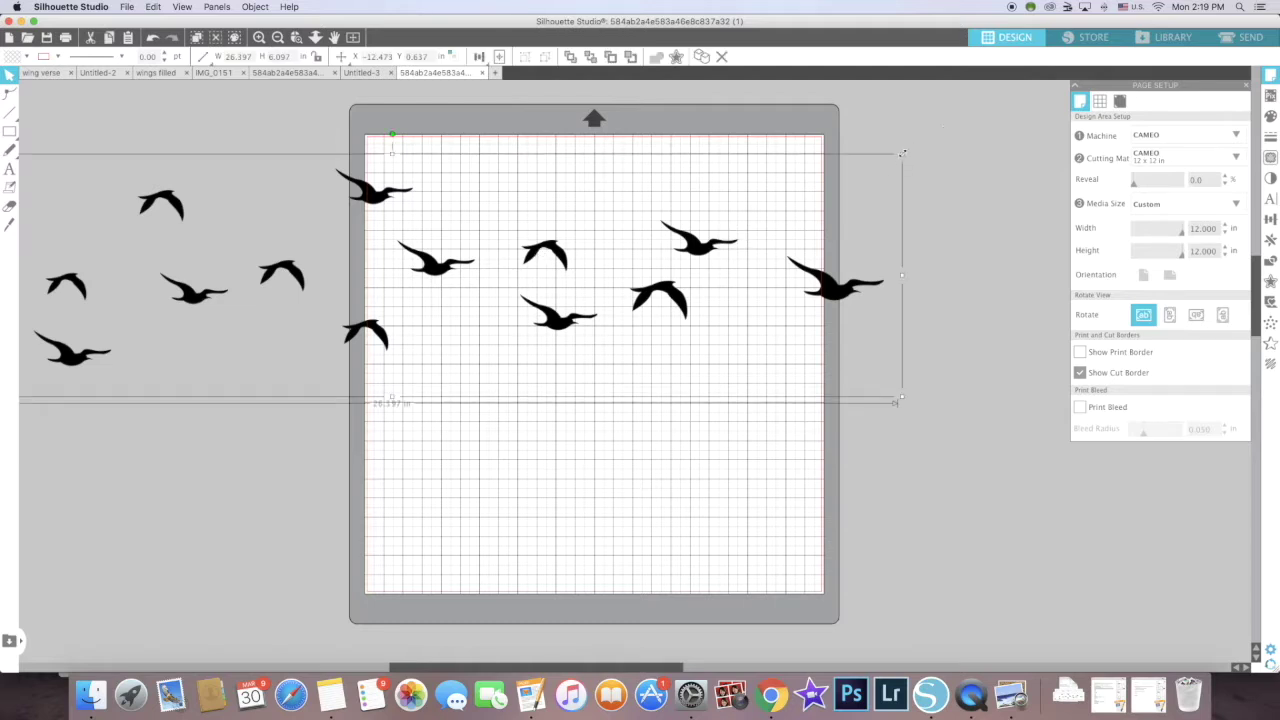
pyautogui.moveTo(902, 153); pyautogui.dragTo(501, 274)
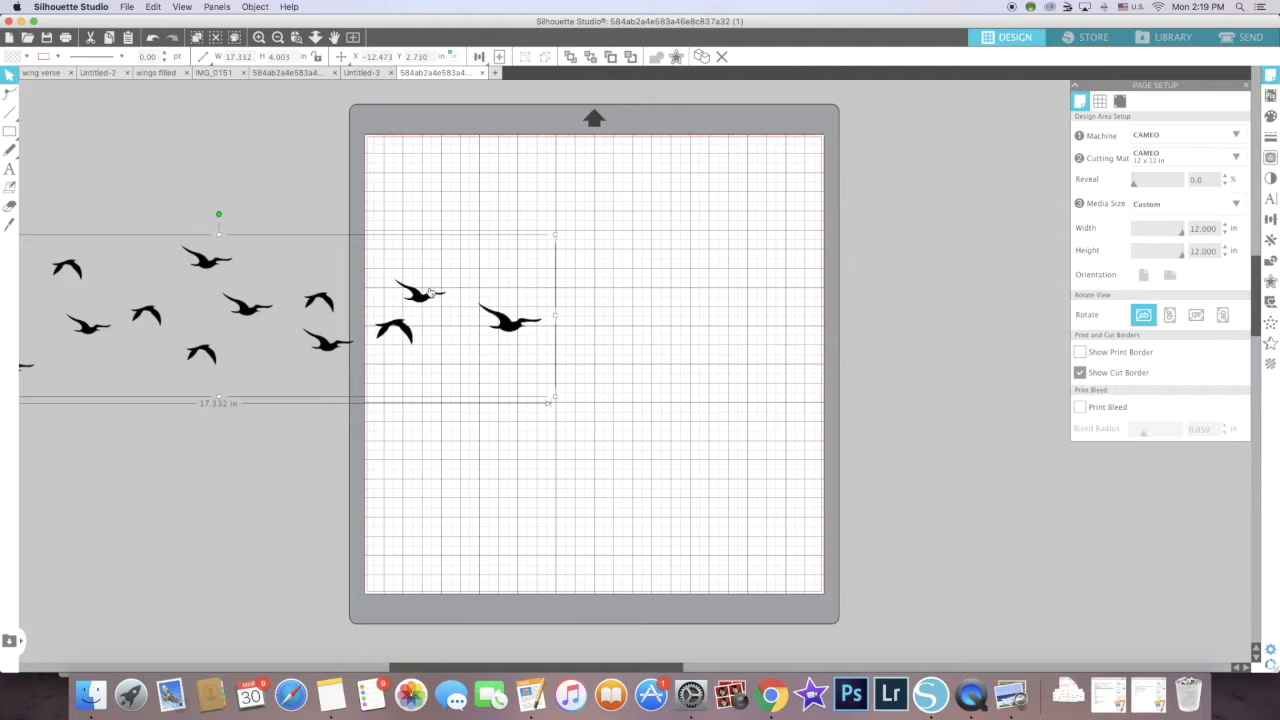
pyautogui.moveTo(431, 292); pyautogui.dragTo(758, 273)
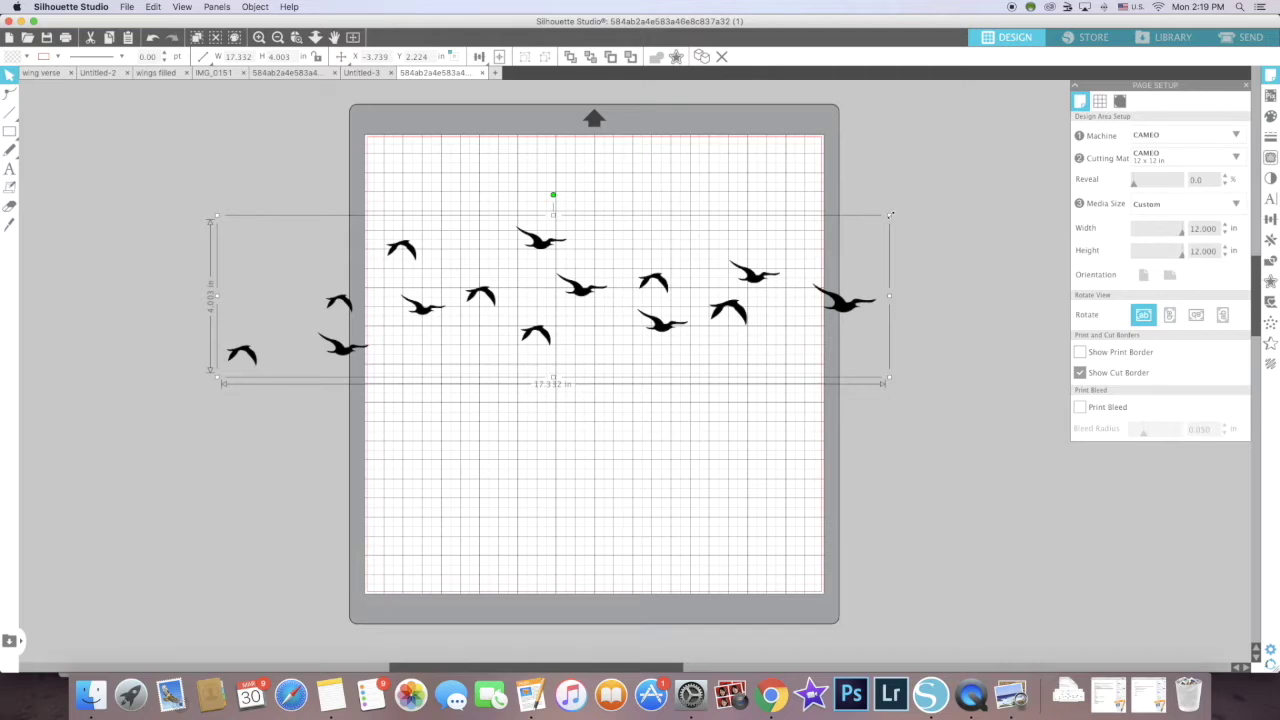
pyautogui.moveTo(887, 218); pyautogui.dragTo(779, 243)
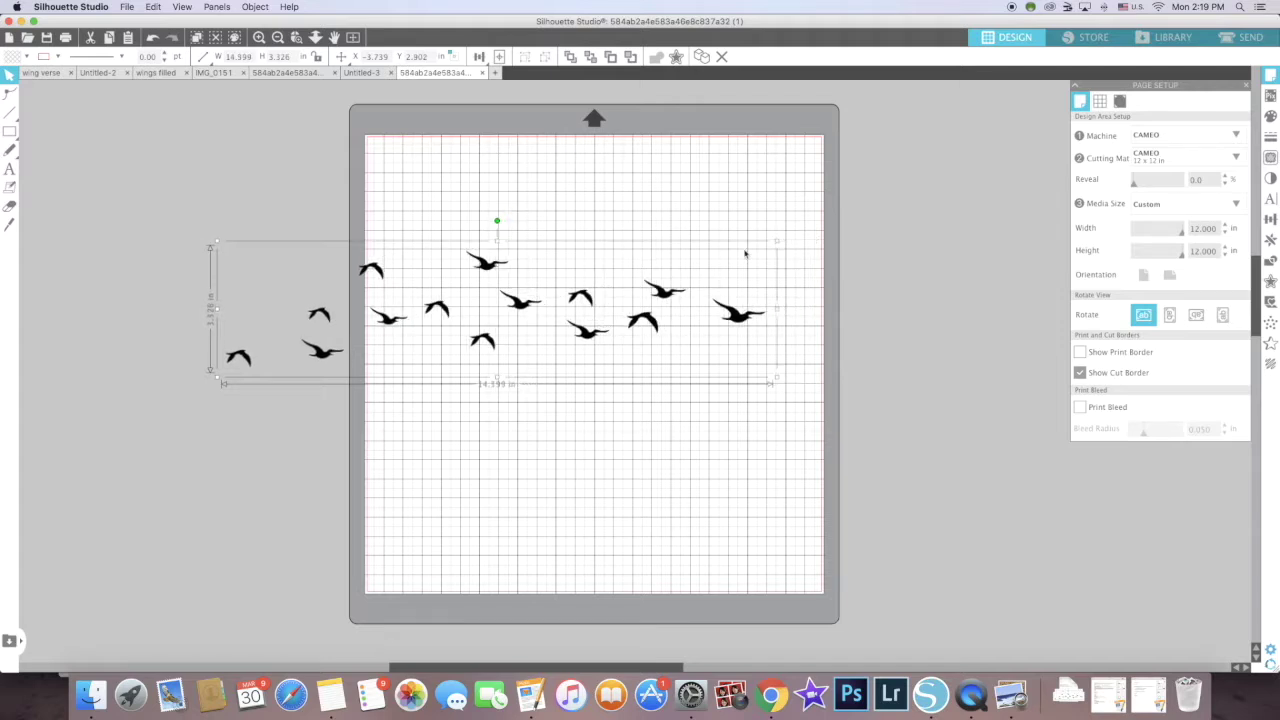
pyautogui.moveTo(675, 293); pyautogui.dragTo(742, 218)
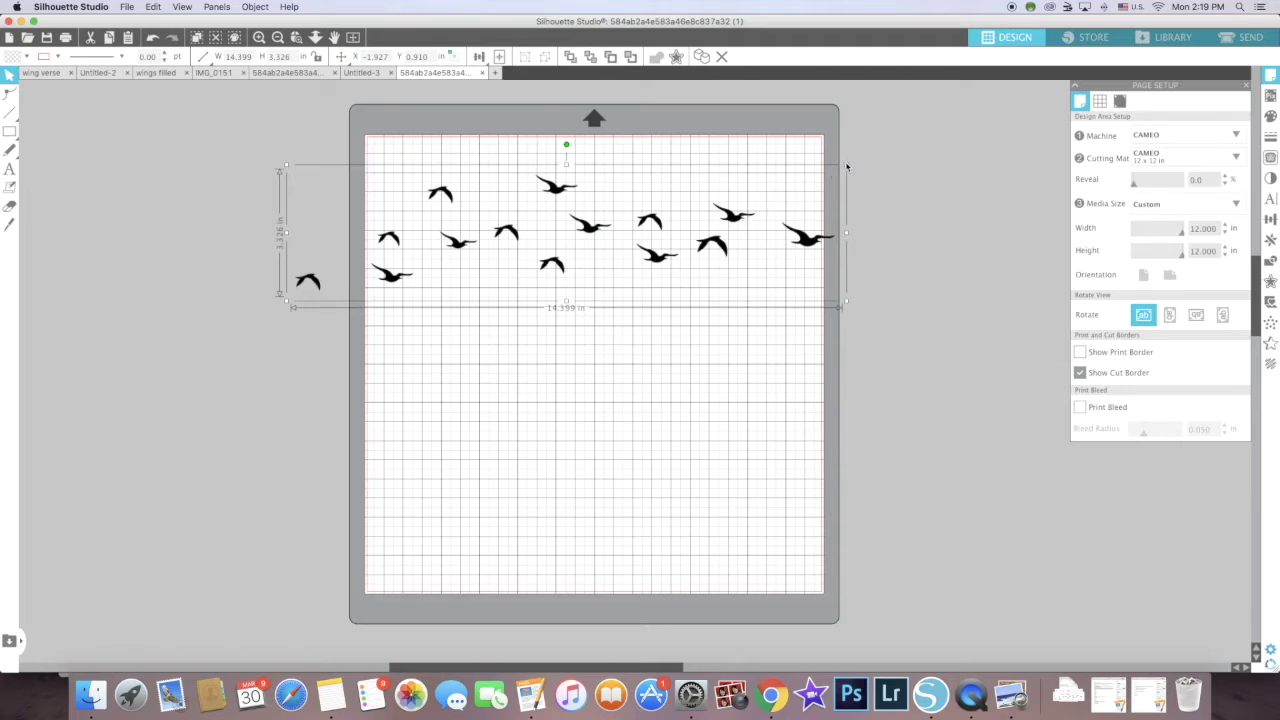
pyautogui.moveTo(846, 165); pyautogui.dragTo(788, 200)
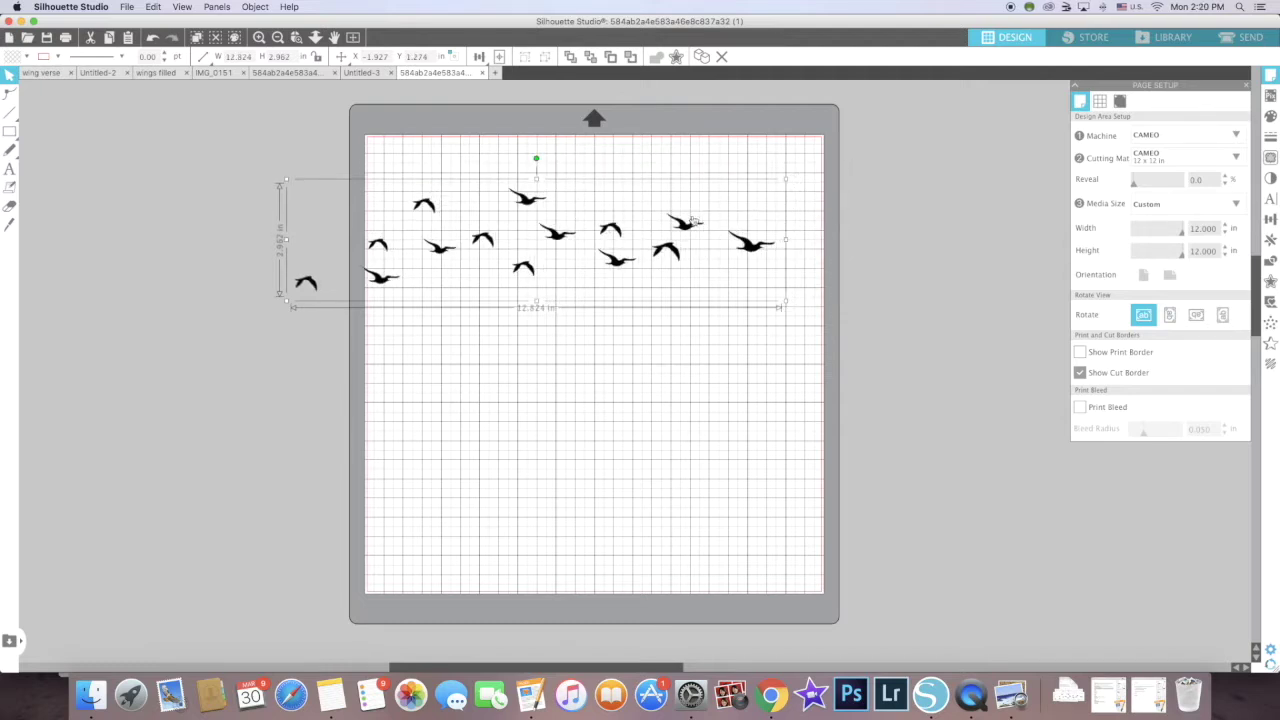
pyautogui.moveTo(706, 224); pyautogui.dragTo(738, 218)
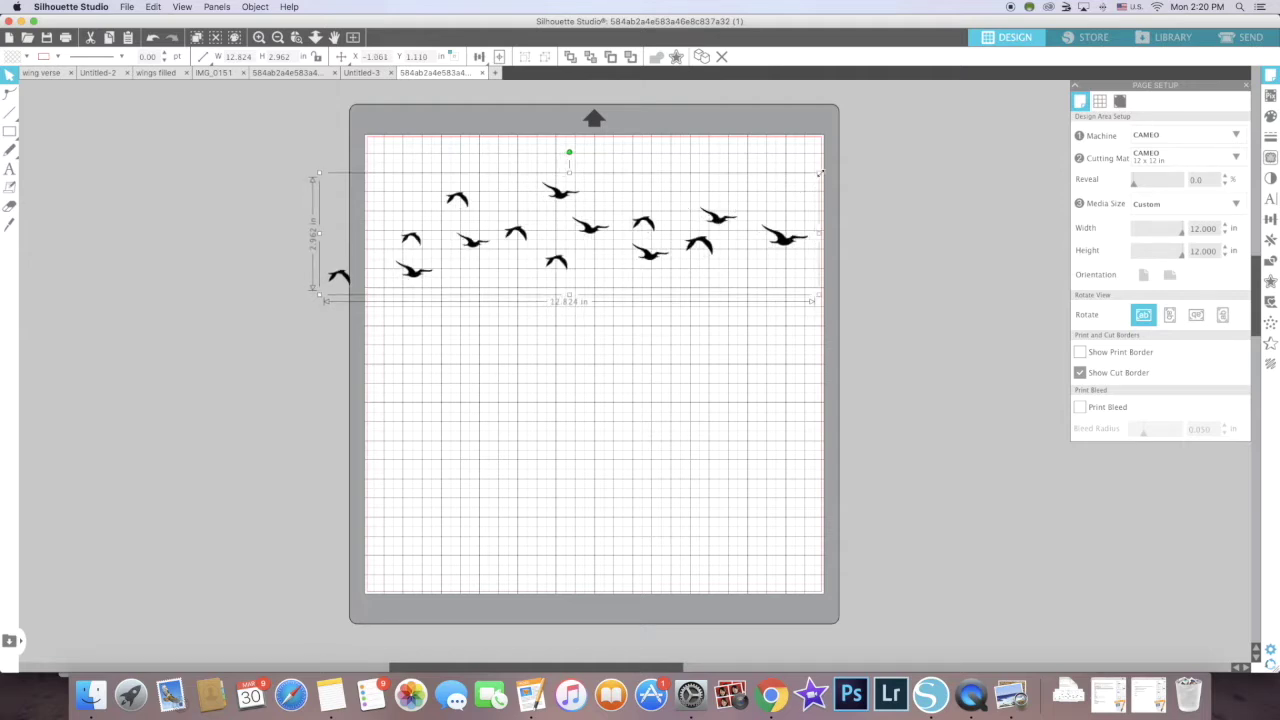
pyautogui.moveTo(808, 182); pyautogui.dragTo(765, 202)
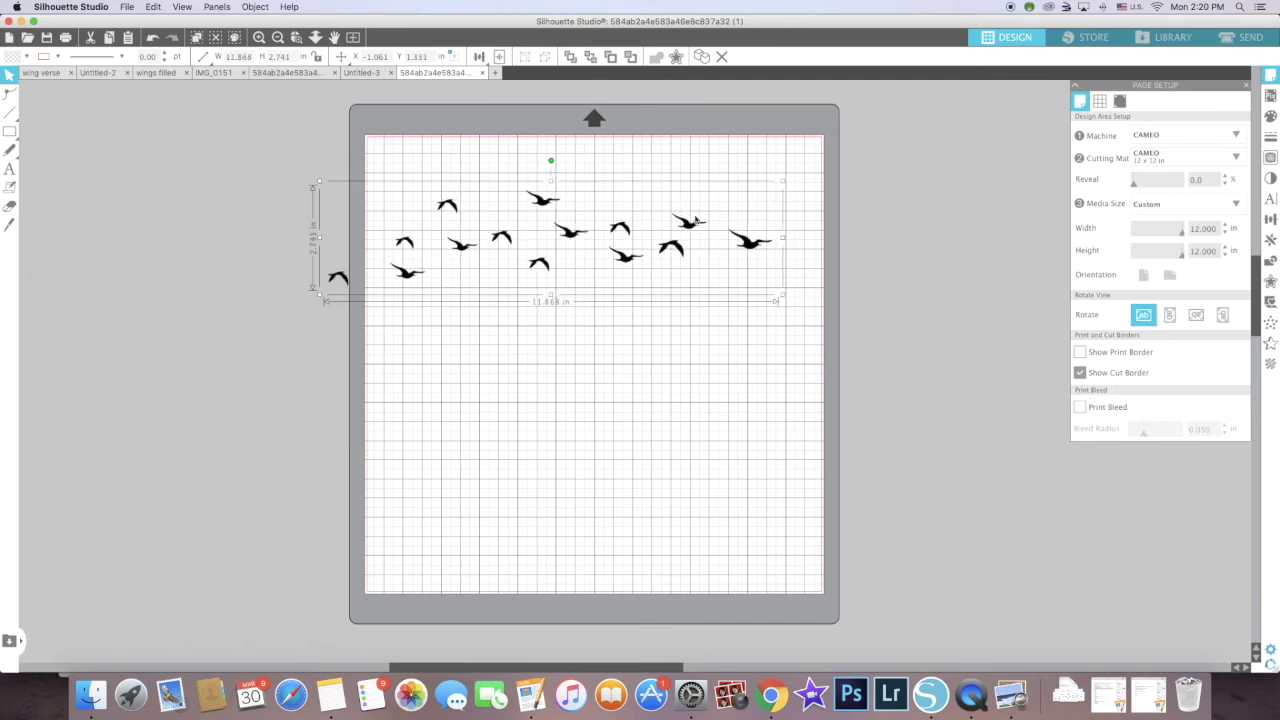
pyautogui.moveTo(628, 236); pyautogui.dragTo(670, 226)
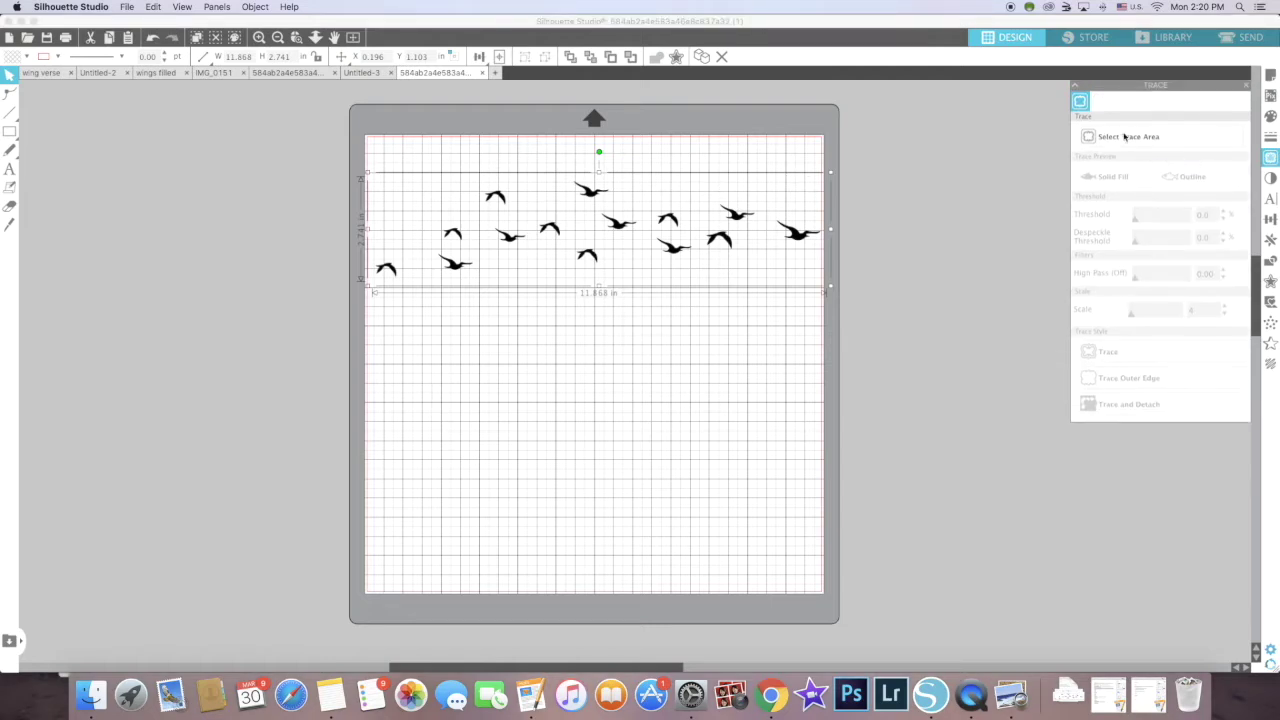
# Trace a box around the birds at threshold 45%, scale 10, and move the original off the mat
pyautogui.click(1124, 136)
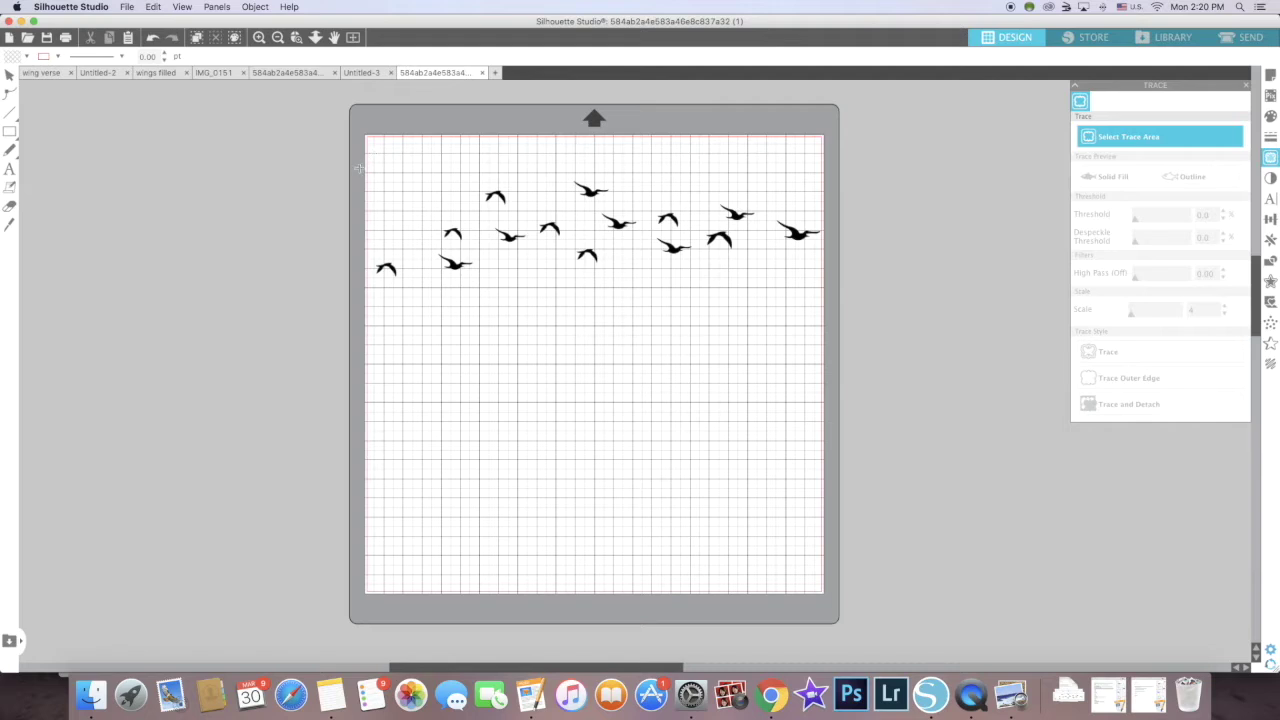
pyautogui.moveTo(358, 168)
pyautogui.mouseDown()
pyautogui.moveTo(612, 196)
pyautogui.moveTo(771, 300)
pyautogui.moveTo(840, 314)
pyautogui.mouseUp()
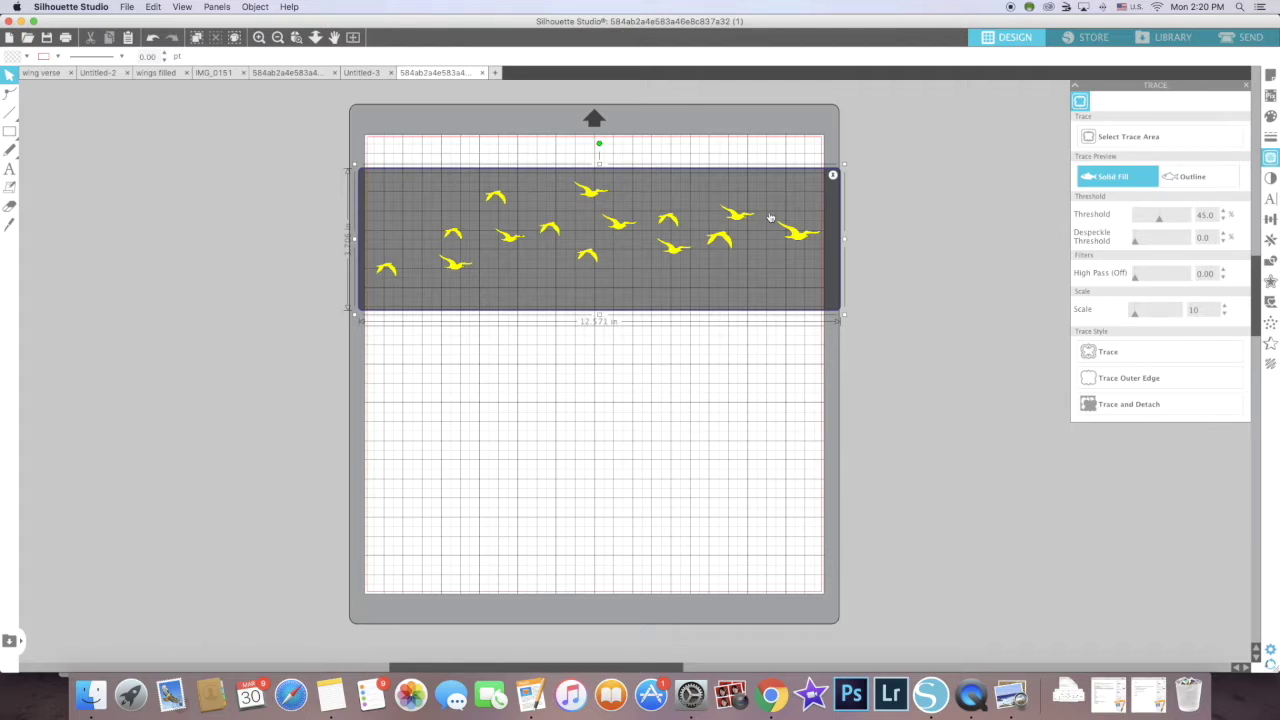
pyautogui.hscroll(-3, 771, 217)
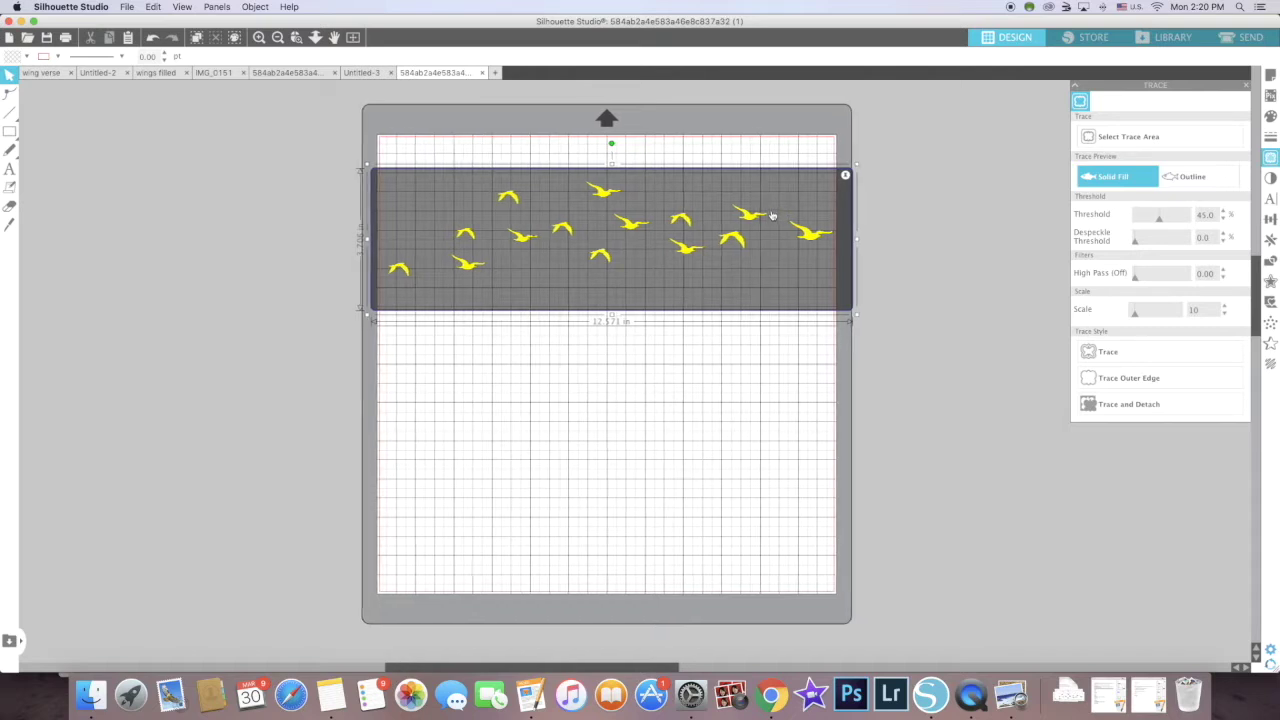
pyautogui.click(1103, 353)
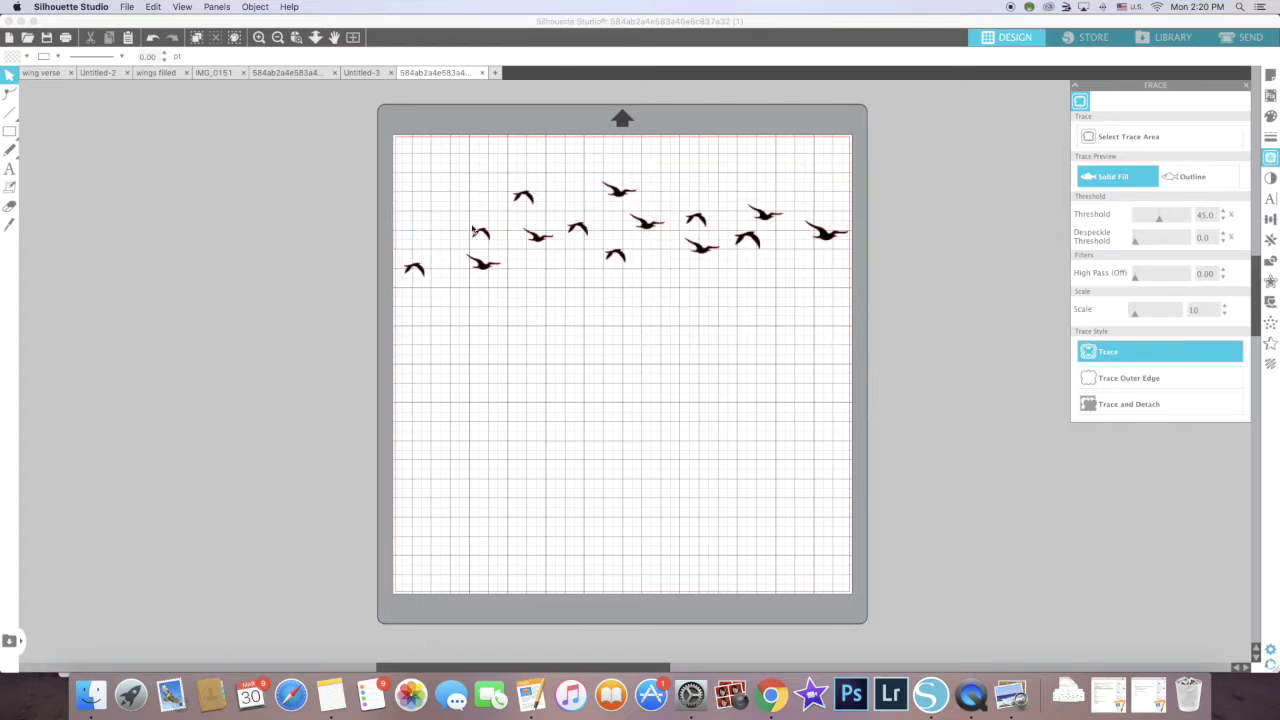
pyautogui.moveTo(473, 231); pyautogui.dragTo(302, 237)
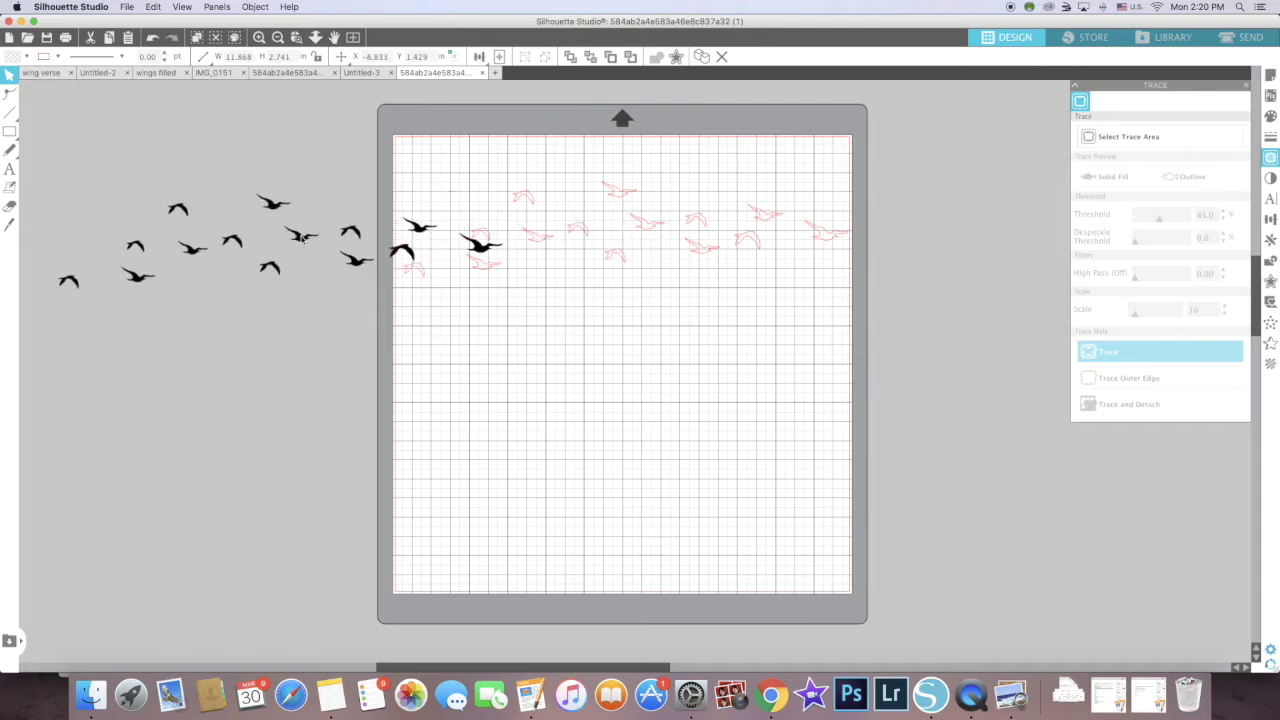
# Delete the original bird image, keeping only the traced cut lines
pyautogui.click(303, 237)
pyautogui.click(301, 241)
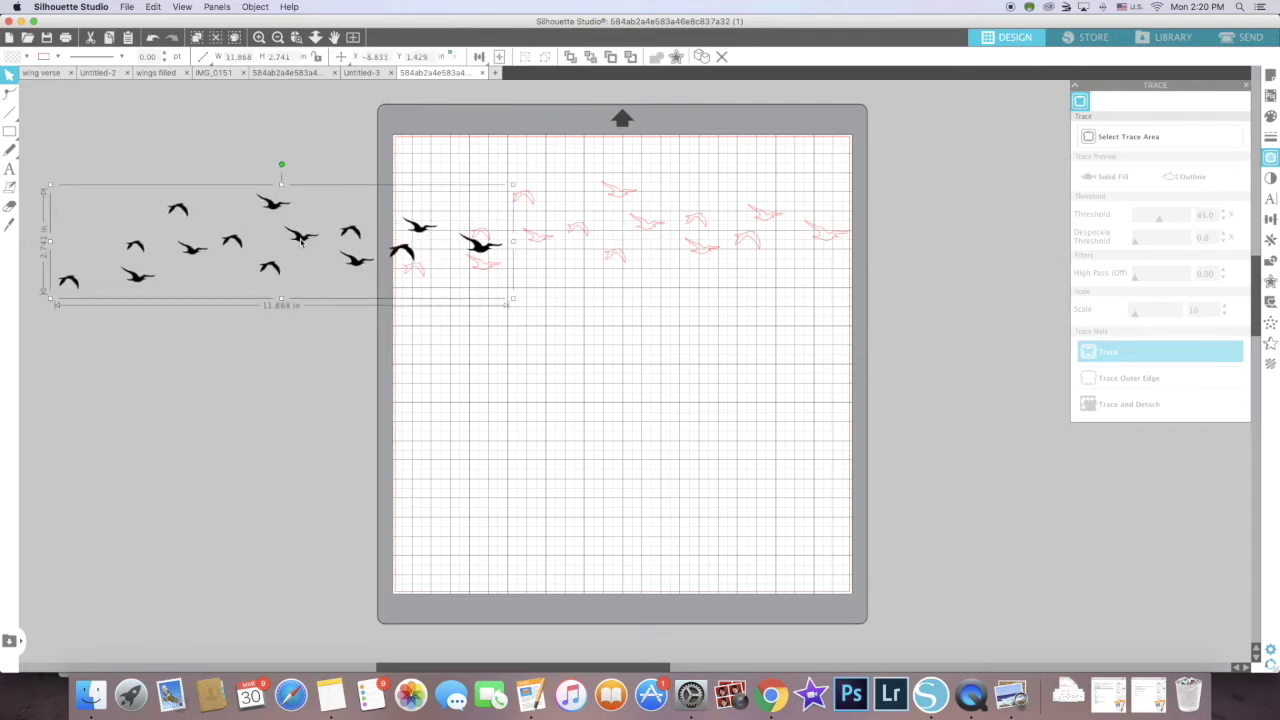
pyautogui.press('Delete')
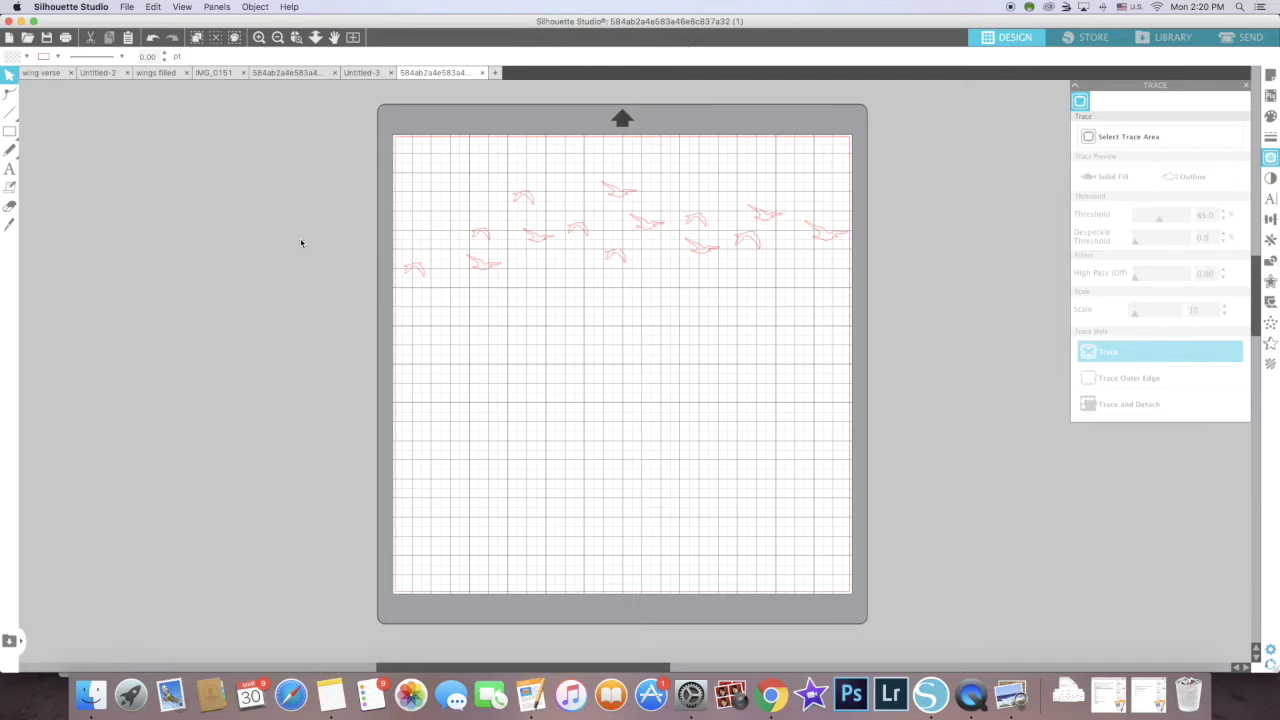
# Shrink the traced flock to 9.997 × 2.151 in and move it near the mat's top edge
pyautogui.hscroll(2, 400, 245)
pyautogui.click(499, 248)
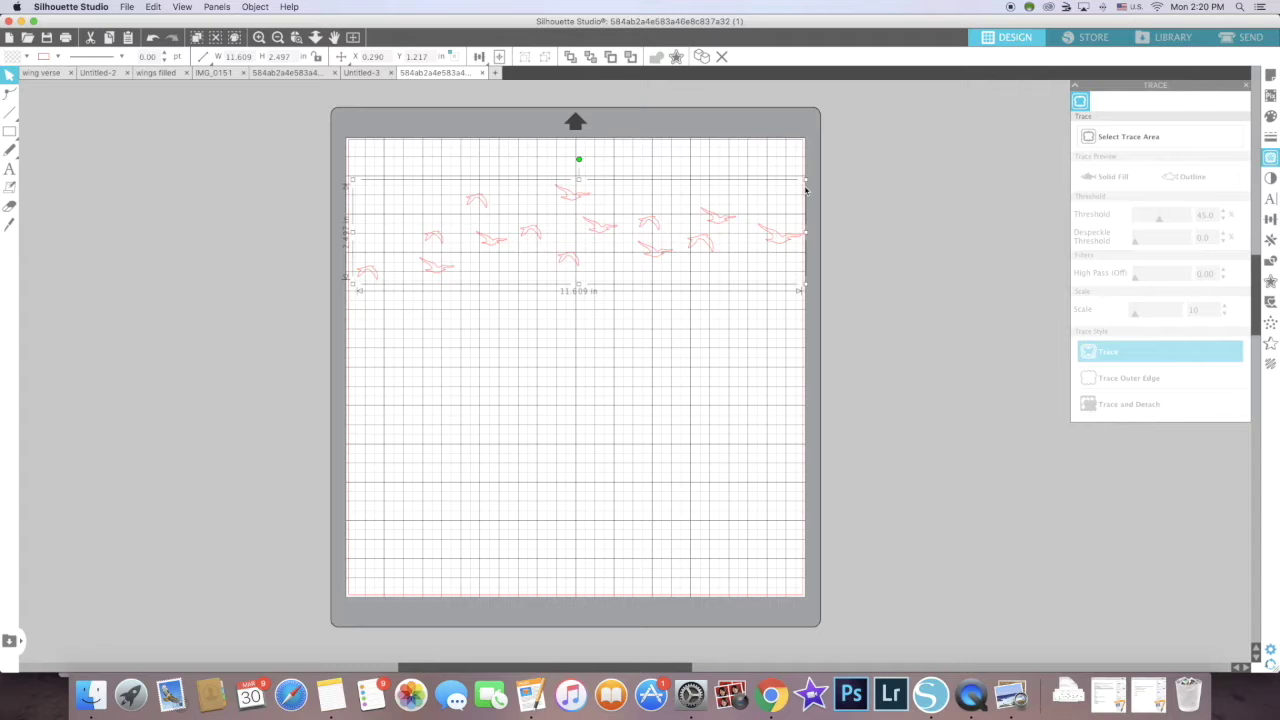
pyautogui.moveTo(803, 181); pyautogui.dragTo(746, 197)
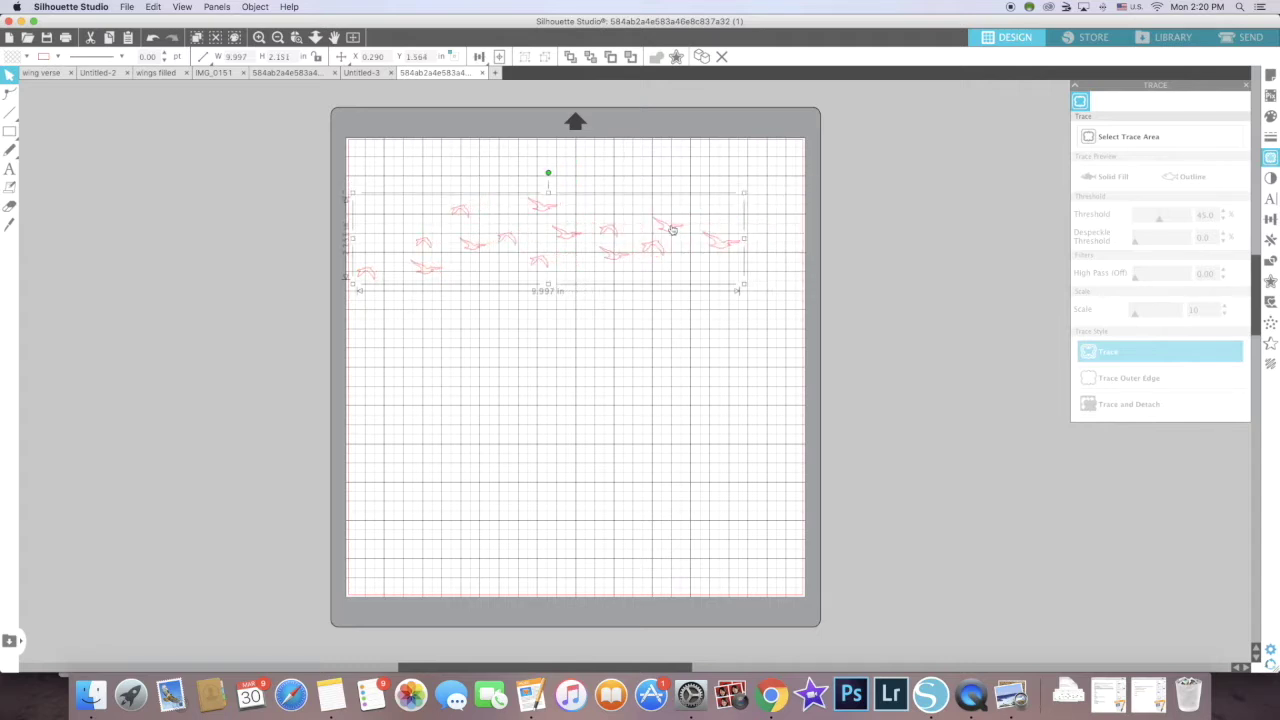
pyautogui.moveTo(674, 233); pyautogui.dragTo(697, 192)
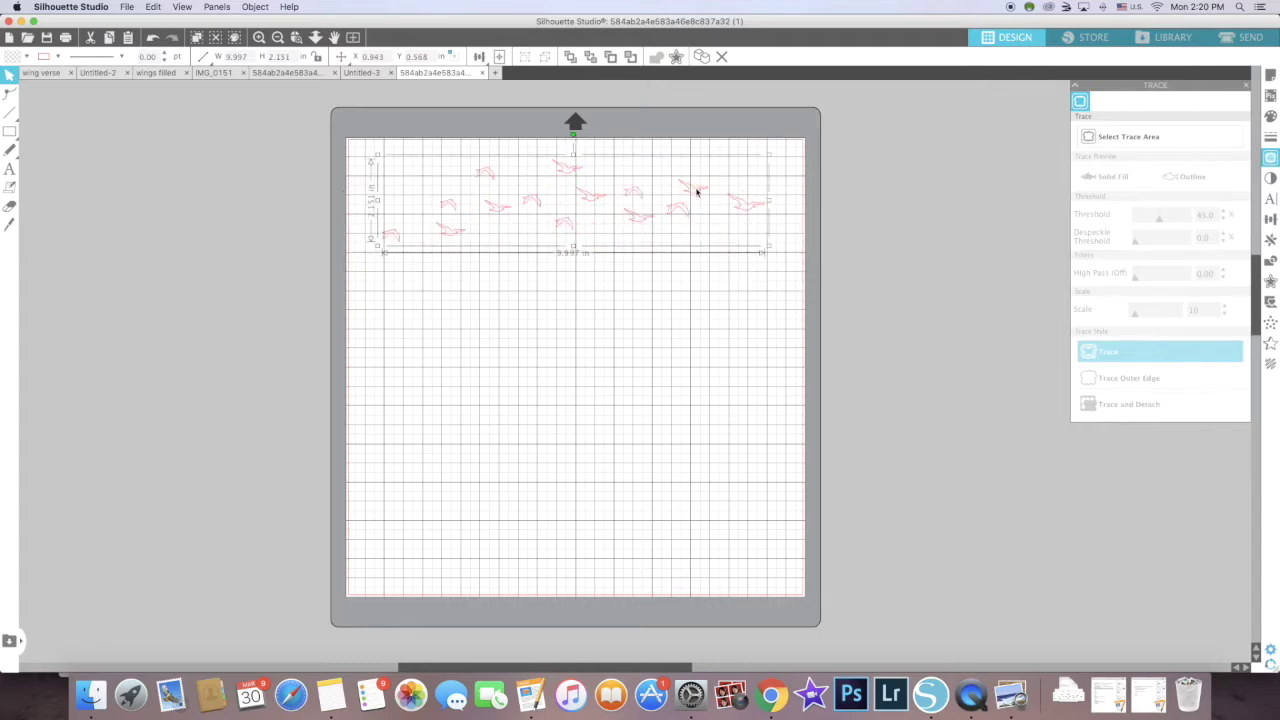
pyautogui.hscroll(6, 697, 192)
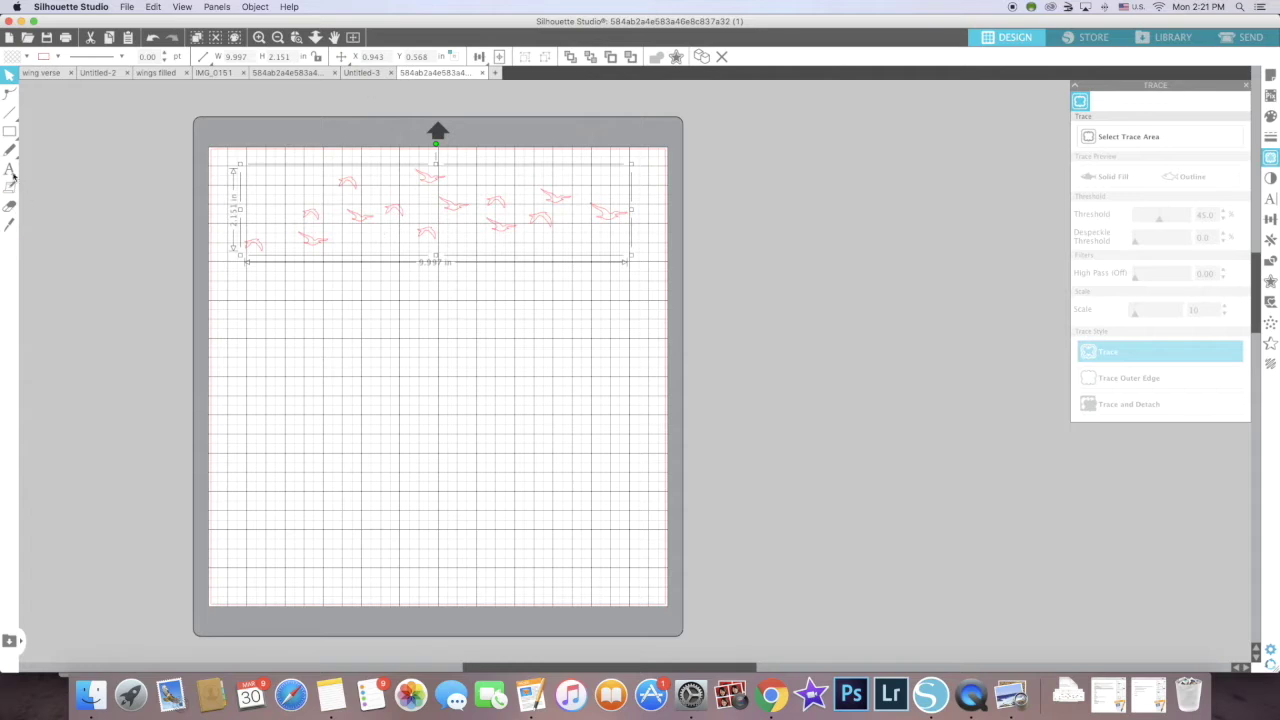
pyautogui.click(10, 170)
# Place a text box below the birds with size 36 and a chosen font
pyautogui.click(286, 282)
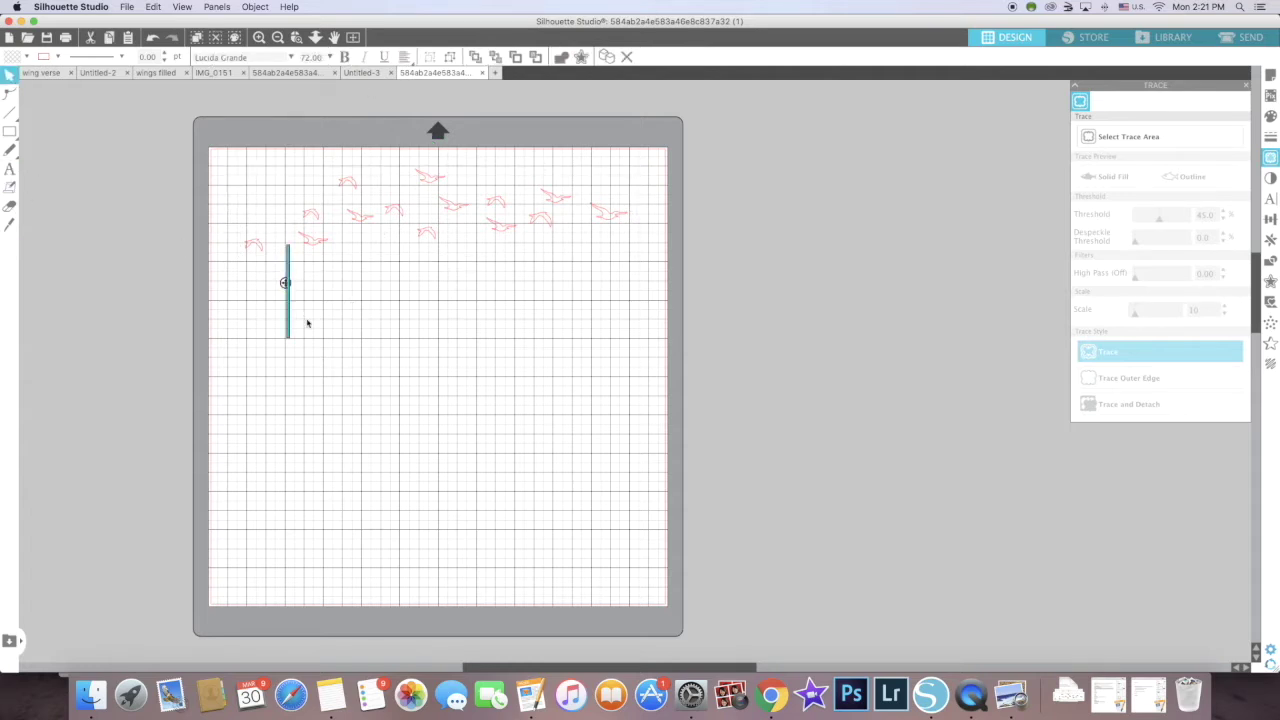
pyautogui.hscroll(2, 307, 323)
pyautogui.click(332, 58)
pyautogui.click(310, 100)
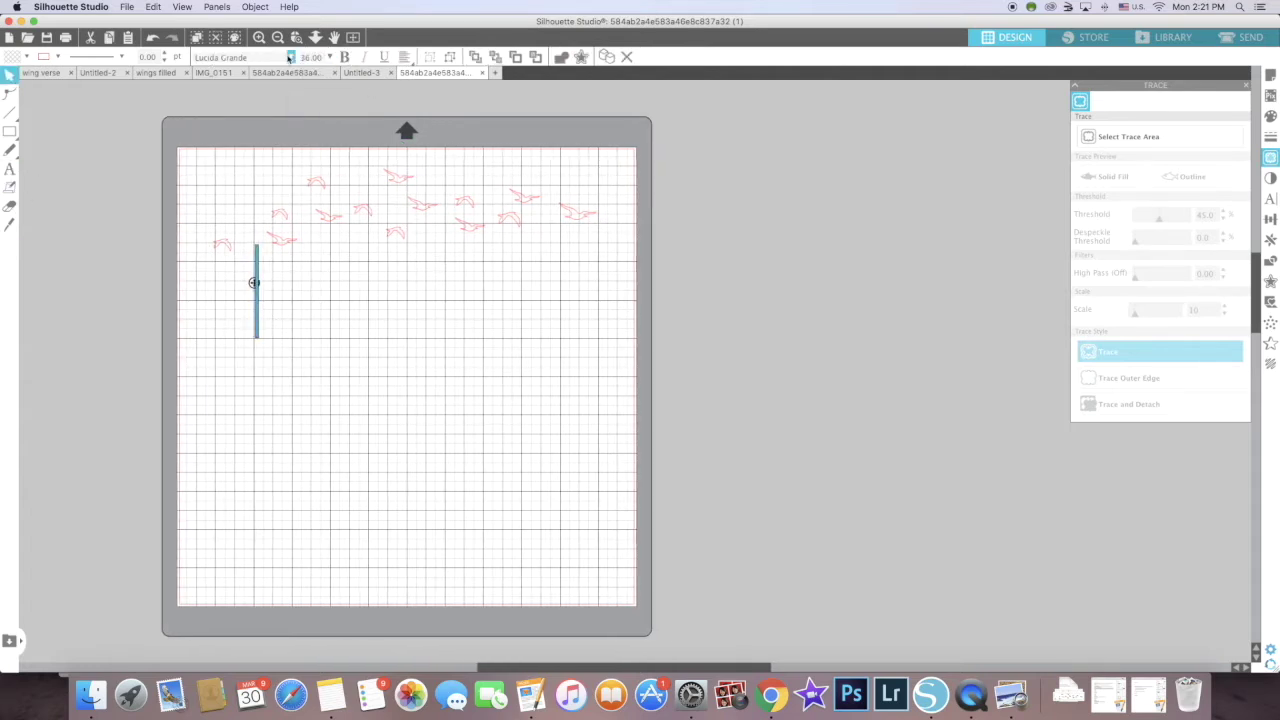
pyautogui.click(290, 57)
pyautogui.scroll(-5, 259, 131)
pyautogui.scroll(4, 259, 131)
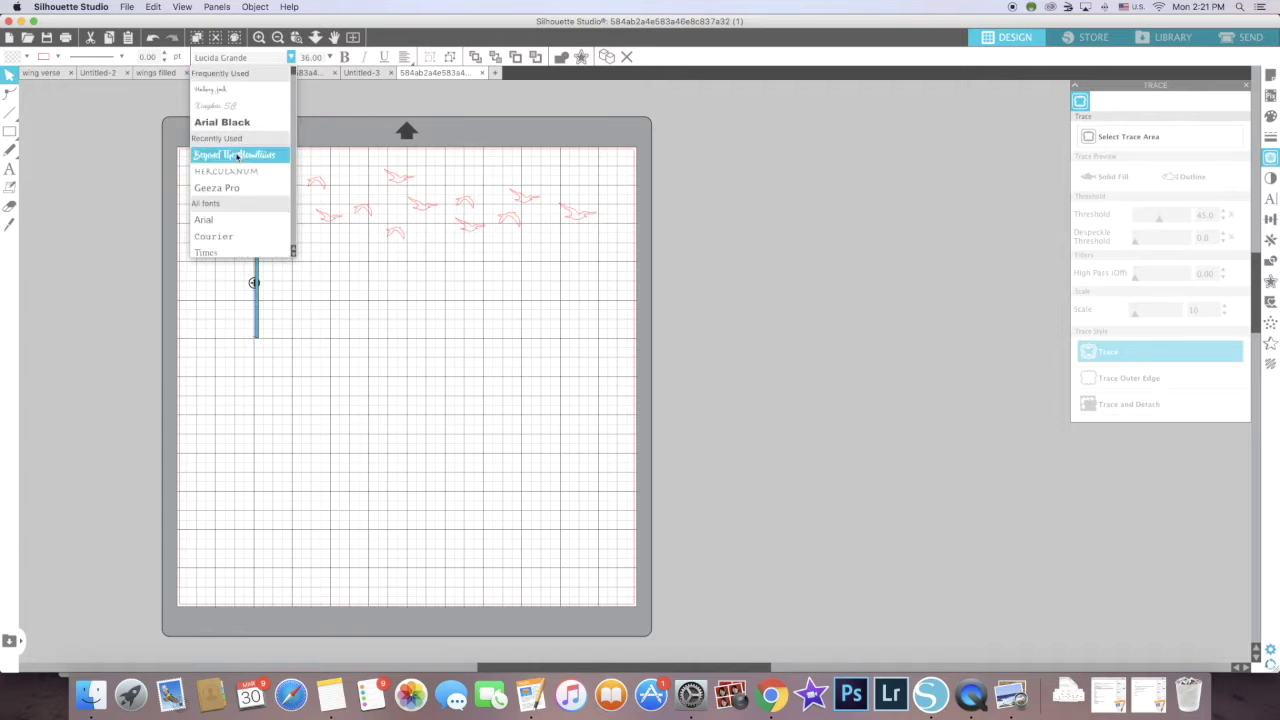
pyautogui.click(257, 157)
# Type 'He who leaps', correcting the typo
pyautogui.write('He wh0o leas')
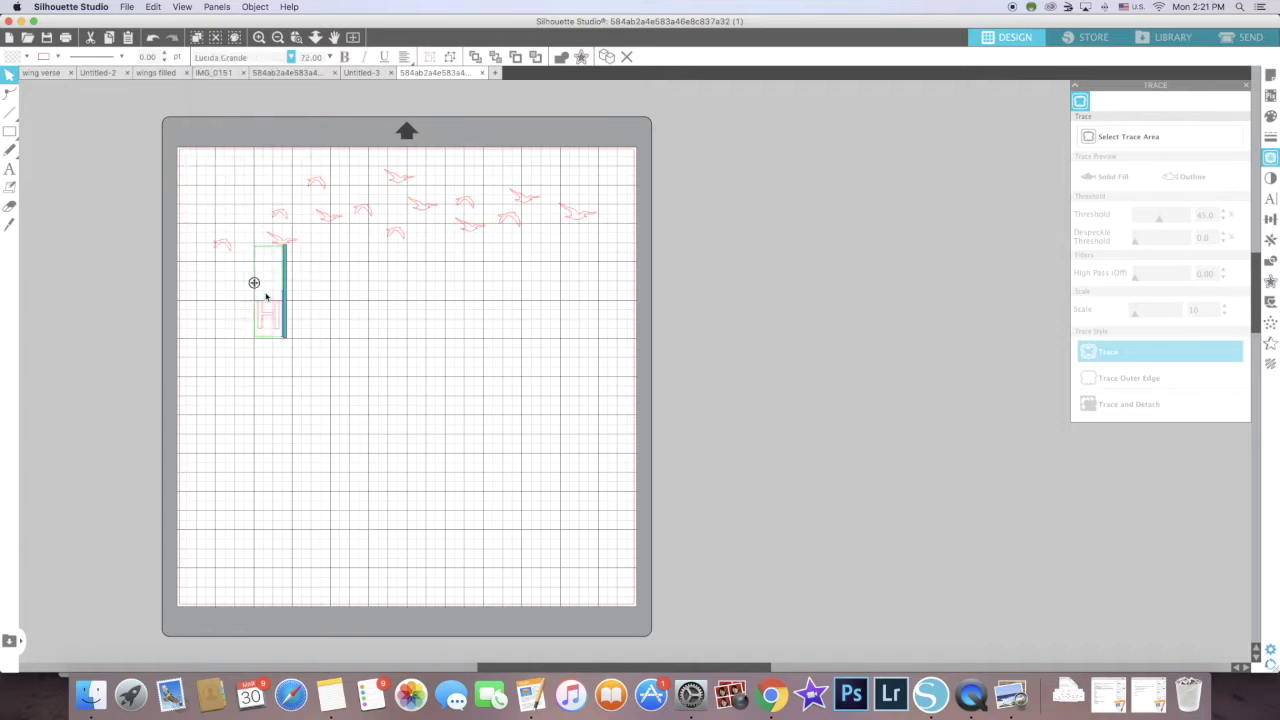
pyautogui.press('BackSpace')
pyautogui.press('BackSpace')
pyautogui.press('BackSpace')
pyautogui.press('BackSpace')
pyautogui.press('BackSpace')
pyautogui.press('BackSpace')
pyautogui.press('BackSpace')
pyautogui.press('BackSpace')
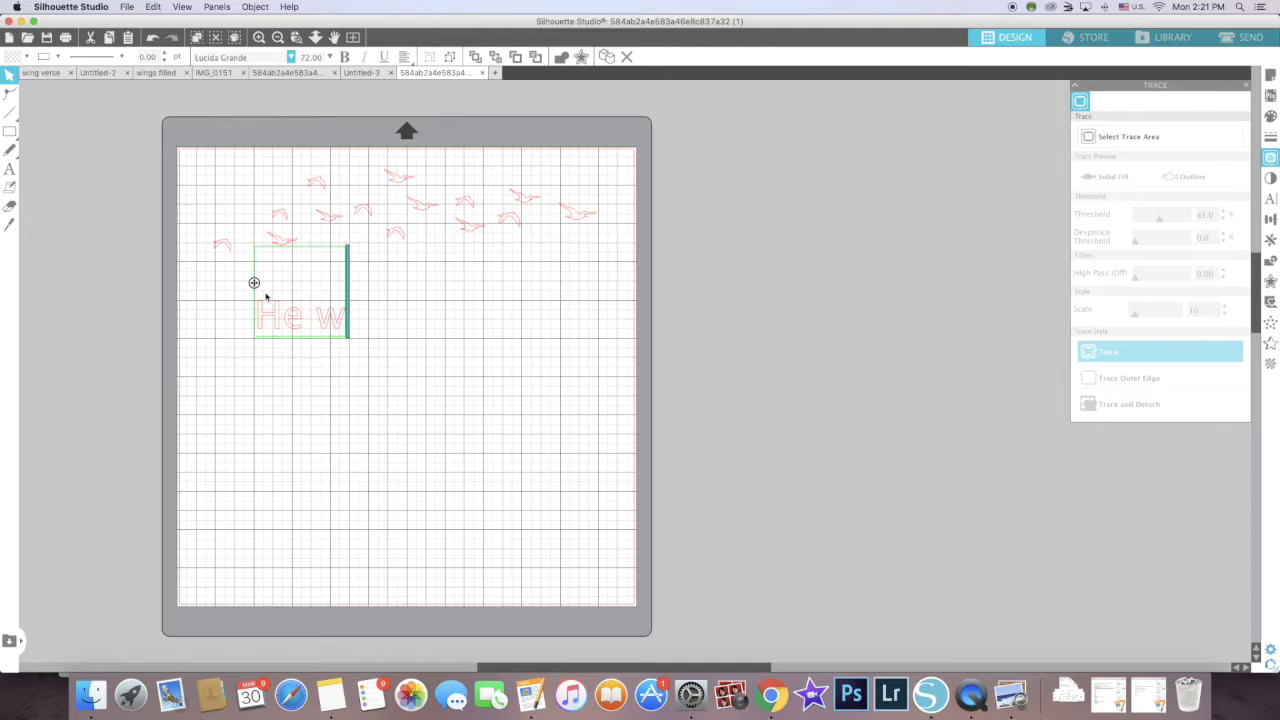
pyautogui.write('ho leaps')
pyautogui.hscroll(2, 622, 296)
pyautogui.hscroll(3, 622, 296)
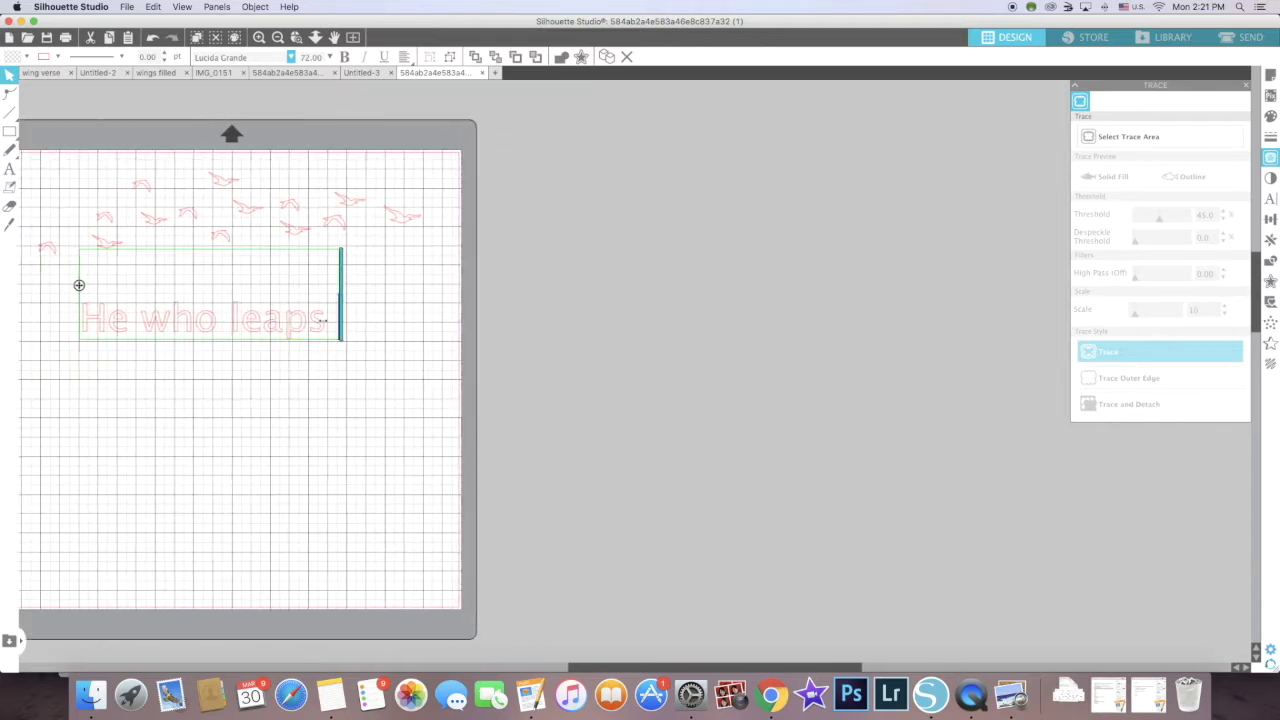
pyautogui.hscroll(-2, 363, 286)
# Set the typed line to size 36 in the Beyond The Mountains script font
pyautogui.moveTo(370, 326); pyautogui.dragTo(84, 307)
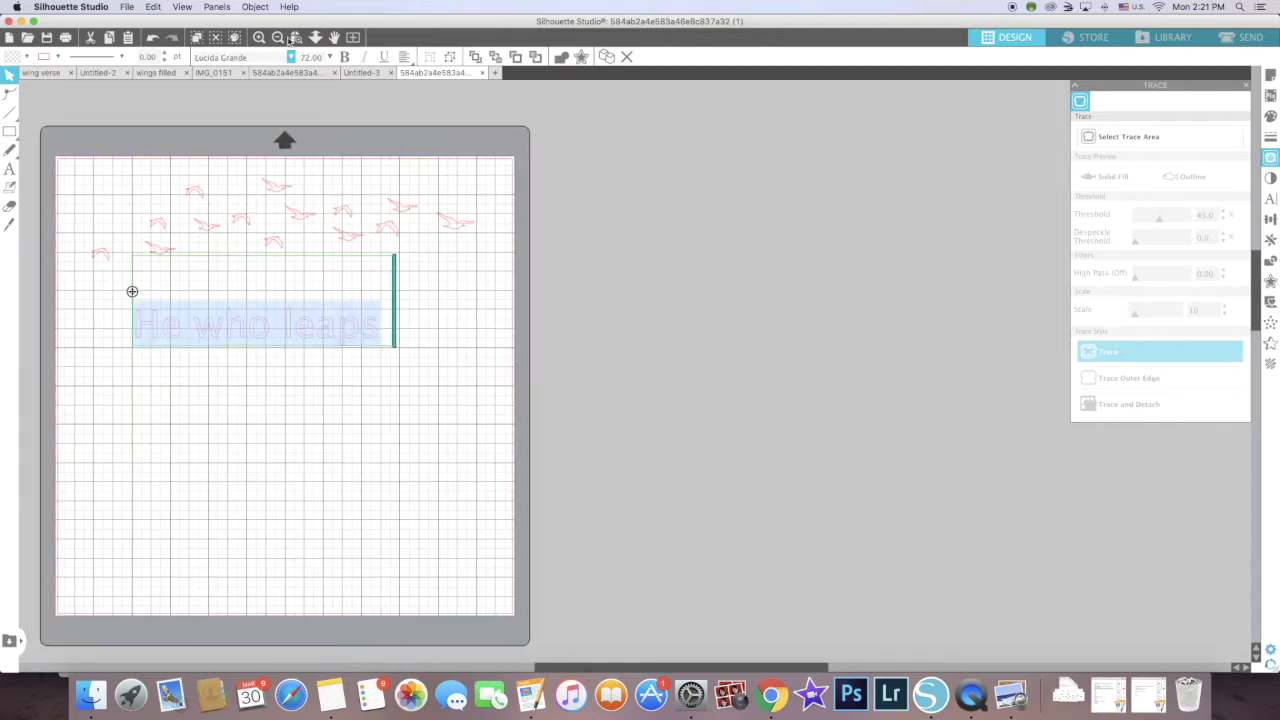
pyautogui.click(329, 57)
pyautogui.click(304, 74)
pyautogui.click(290, 58)
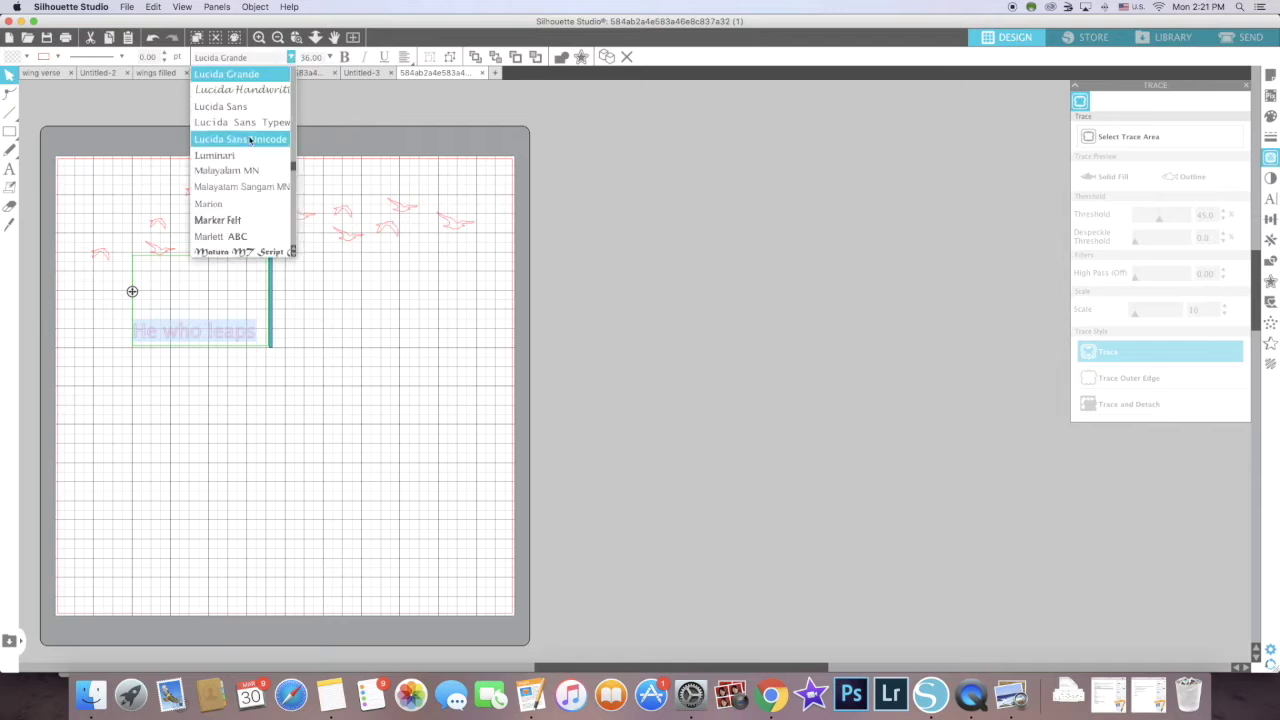
pyautogui.scroll(-5, 260, 170)
pyautogui.scroll(10, 248, 92)
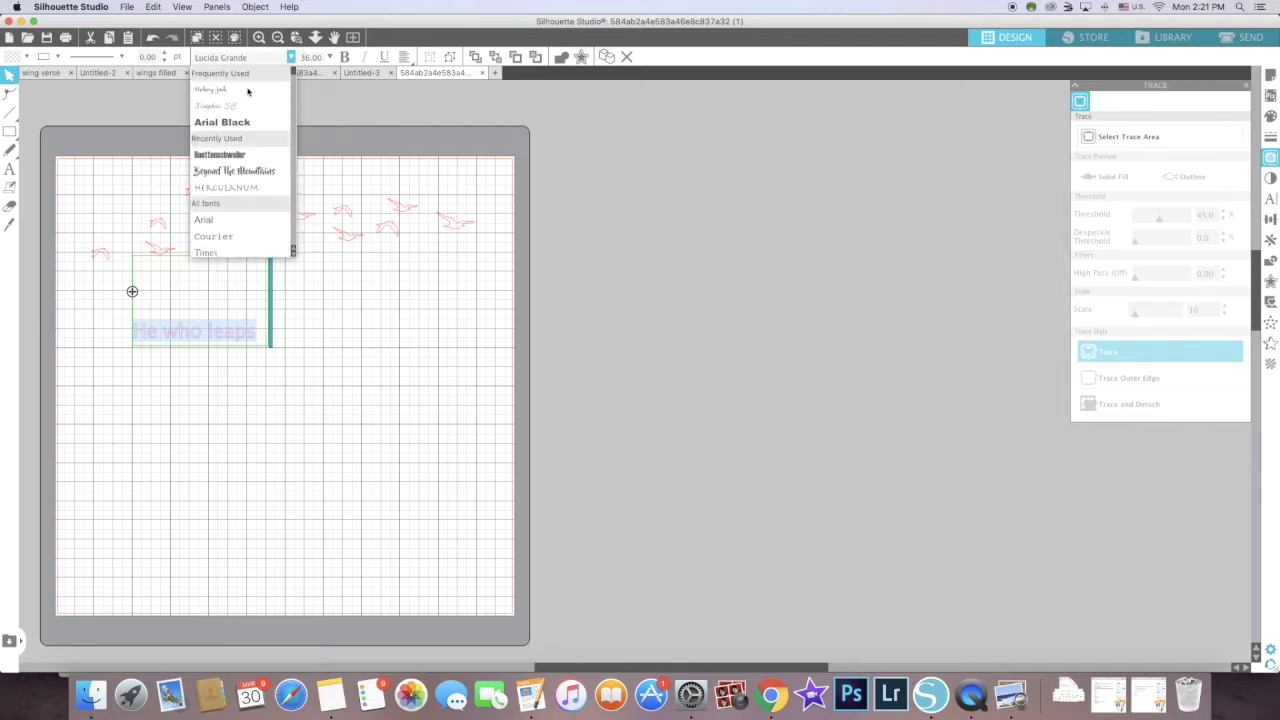
pyautogui.click(234, 171)
# Continue the quote with 'for the sky may fall, it is true.'
pyautogui.write('for the sky will')
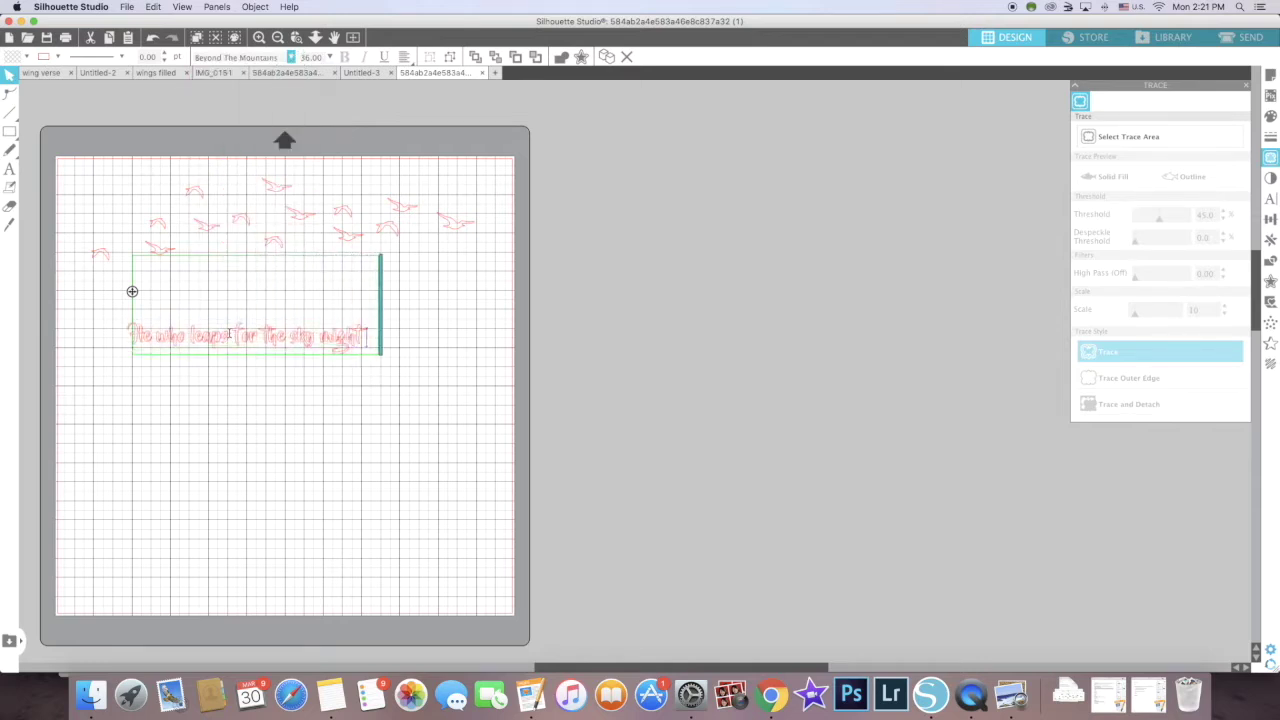
pyautogui.press('BackSpace')
pyautogui.press('BackSpace')
pyautogui.press('BackSpace')
pyautogui.press('BackSpace')
pyautogui.write('may fall, it is true. But he may also fly.')
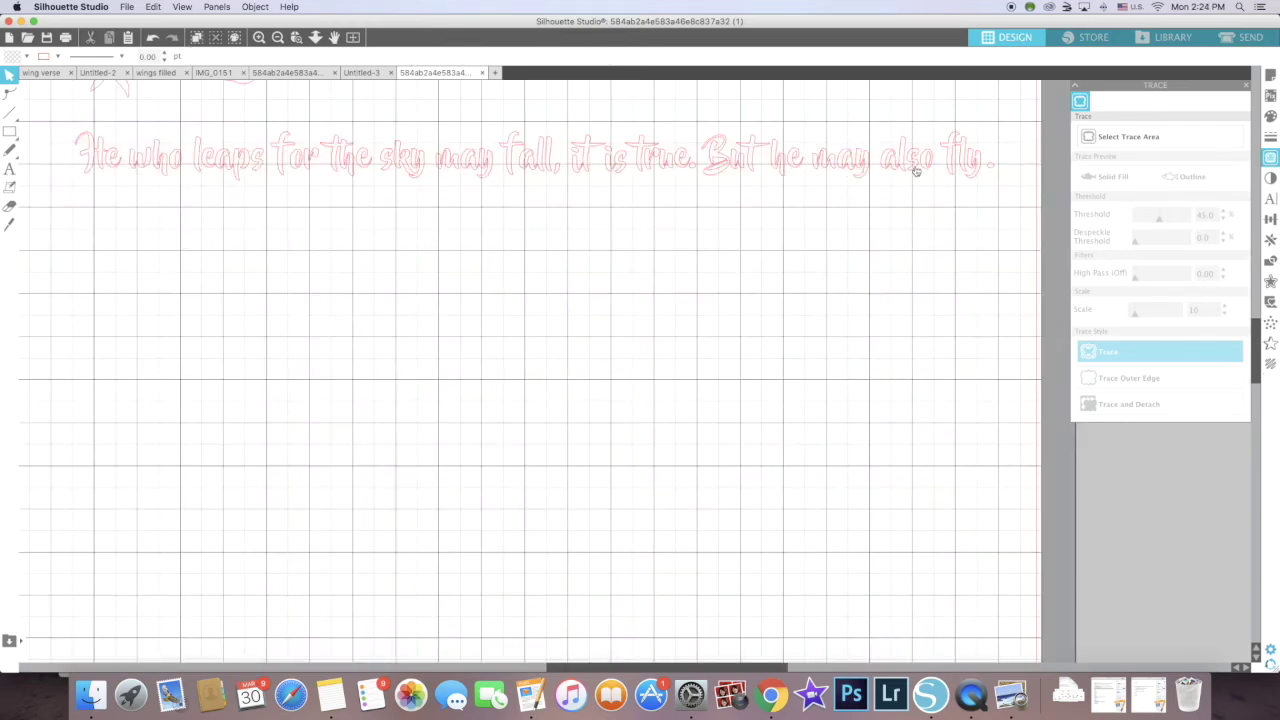
pyautogui.scroll(3, 247, 205)
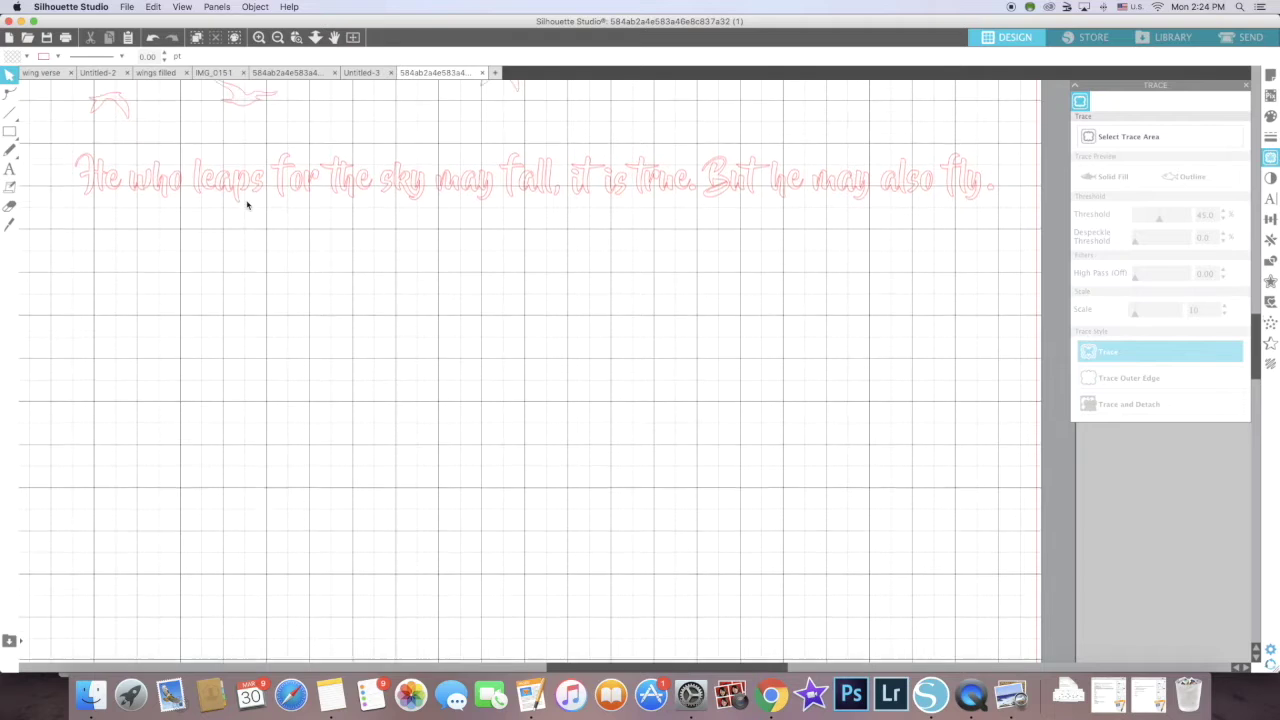
pyautogui.scroll(2, 247, 205)
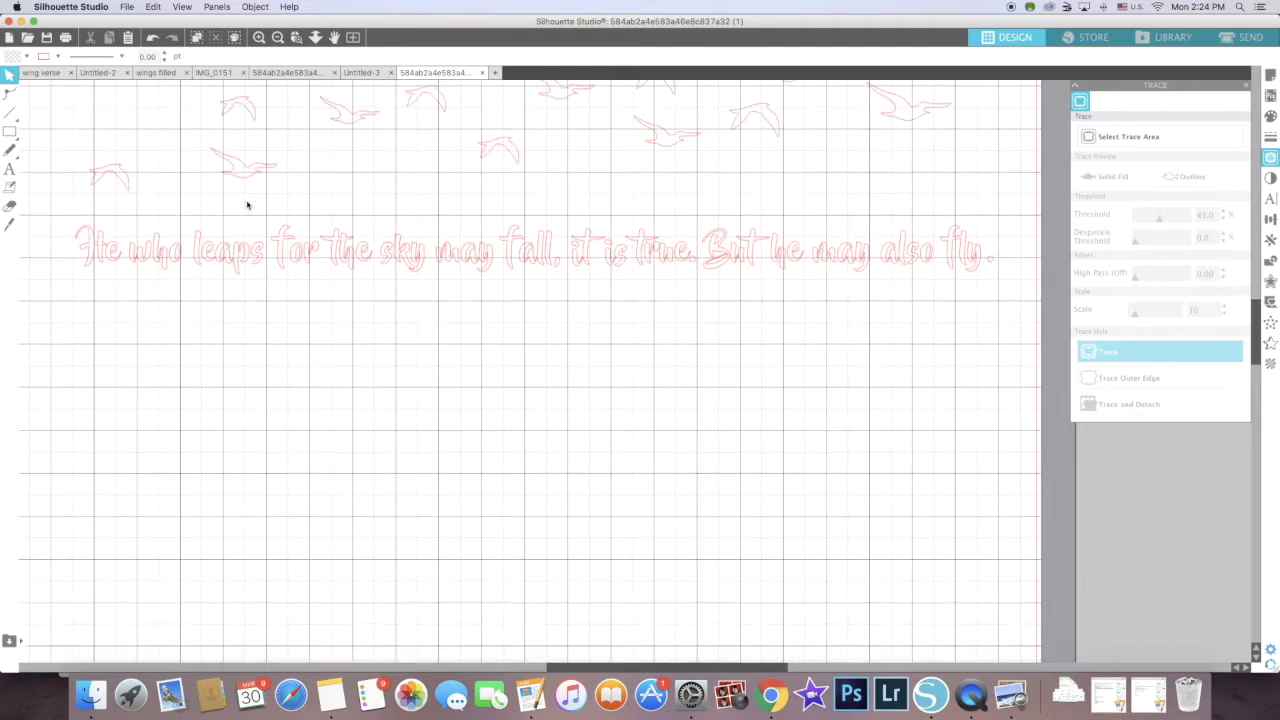
pyautogui.scroll(2, 247, 205)
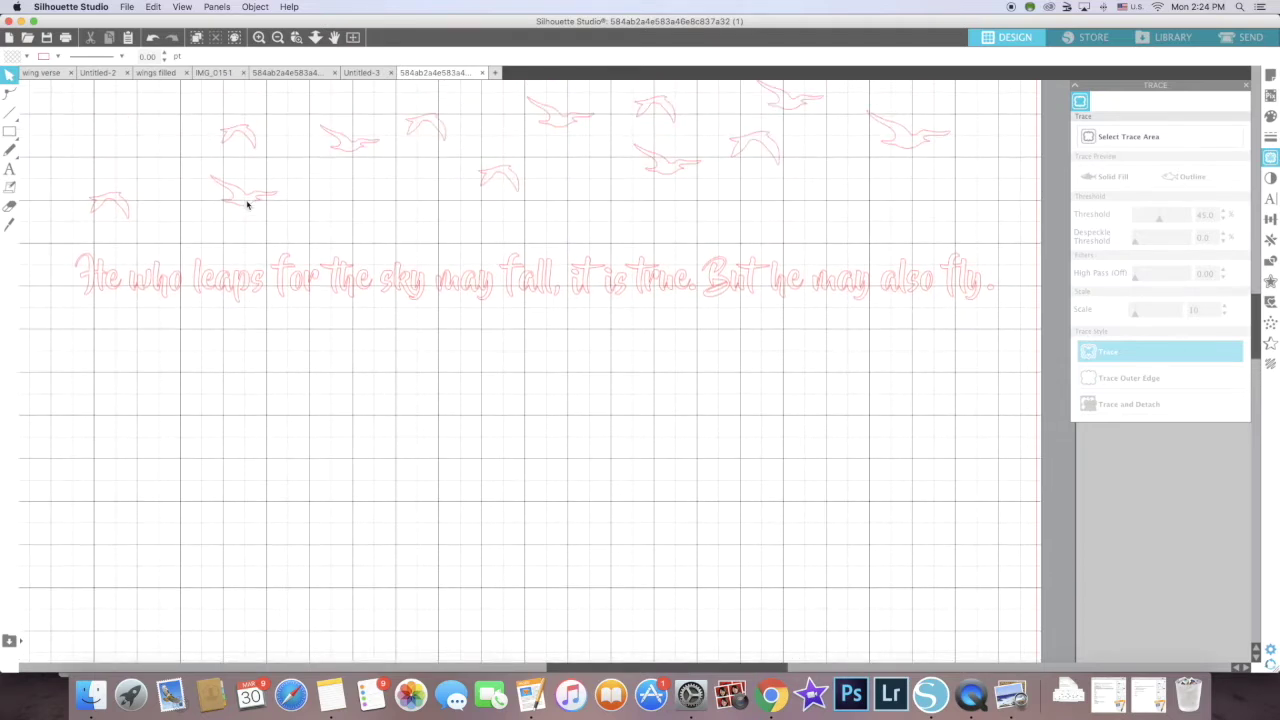
pyautogui.scroll(3, 247, 205)
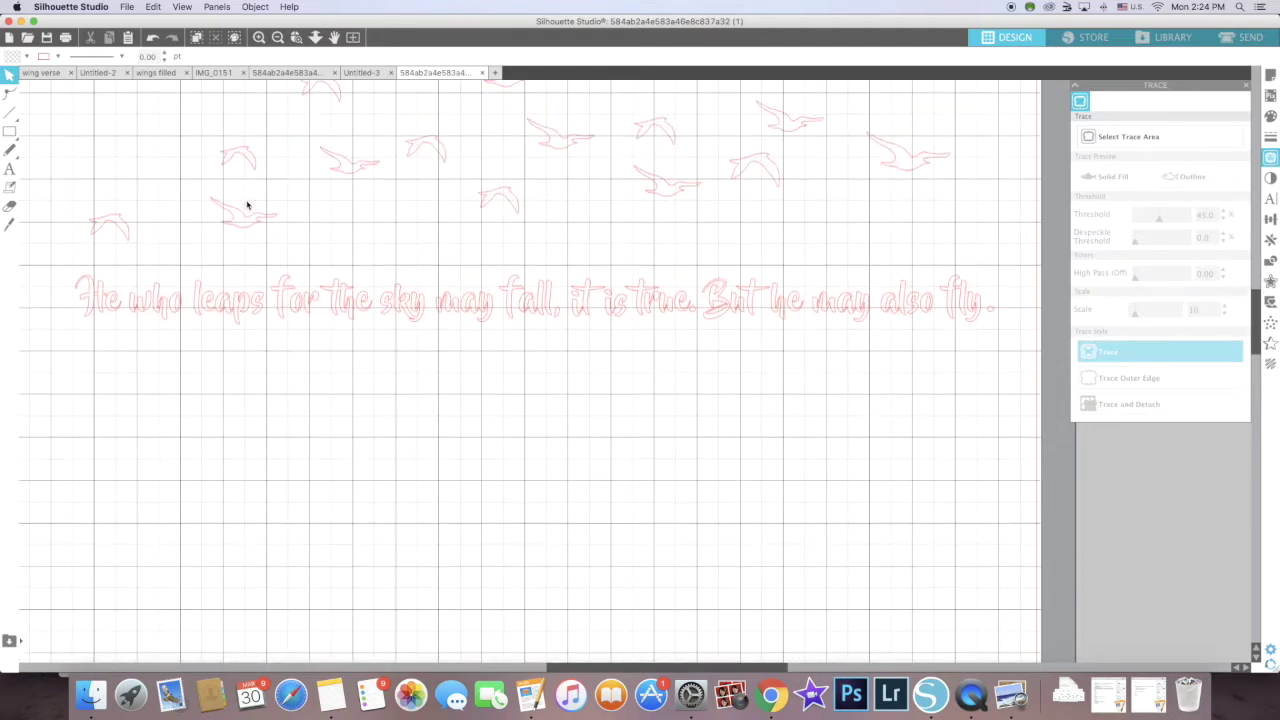
# Set the cut material to Vinyl, Matte, using AutoBlade at force 10, speed 5
pyautogui.click(1250, 36)
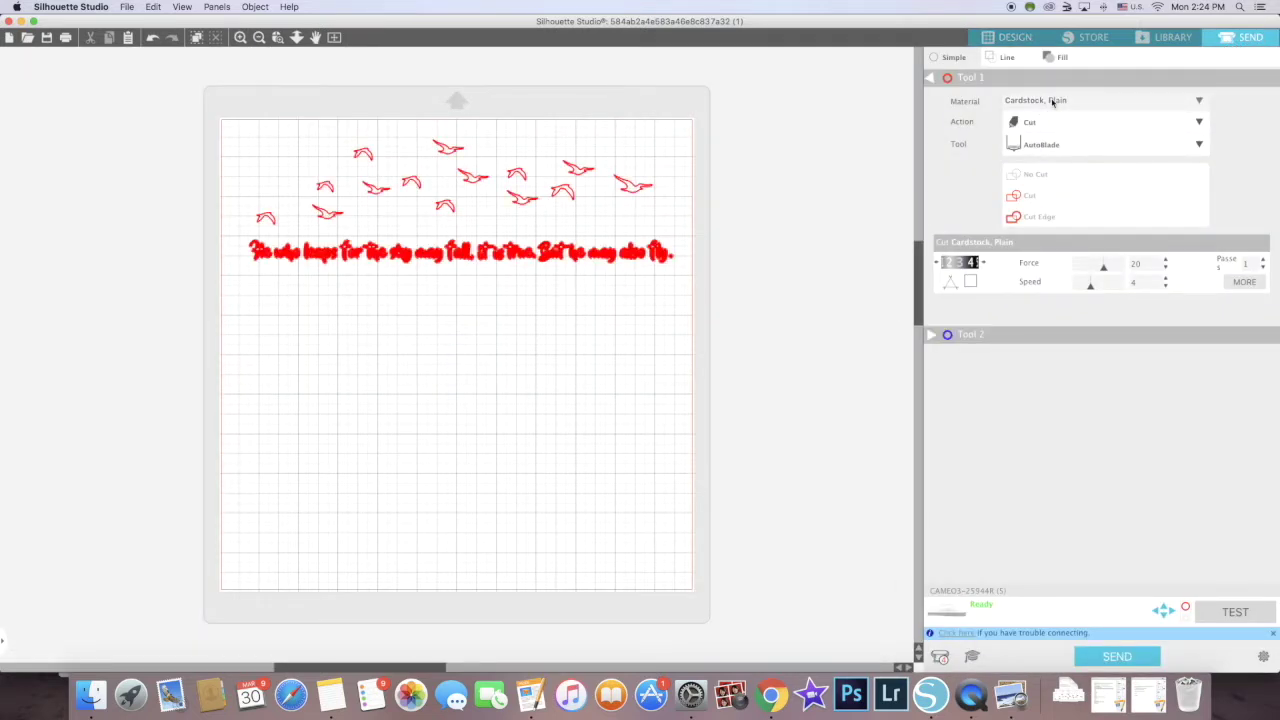
pyautogui.click(1052, 102)
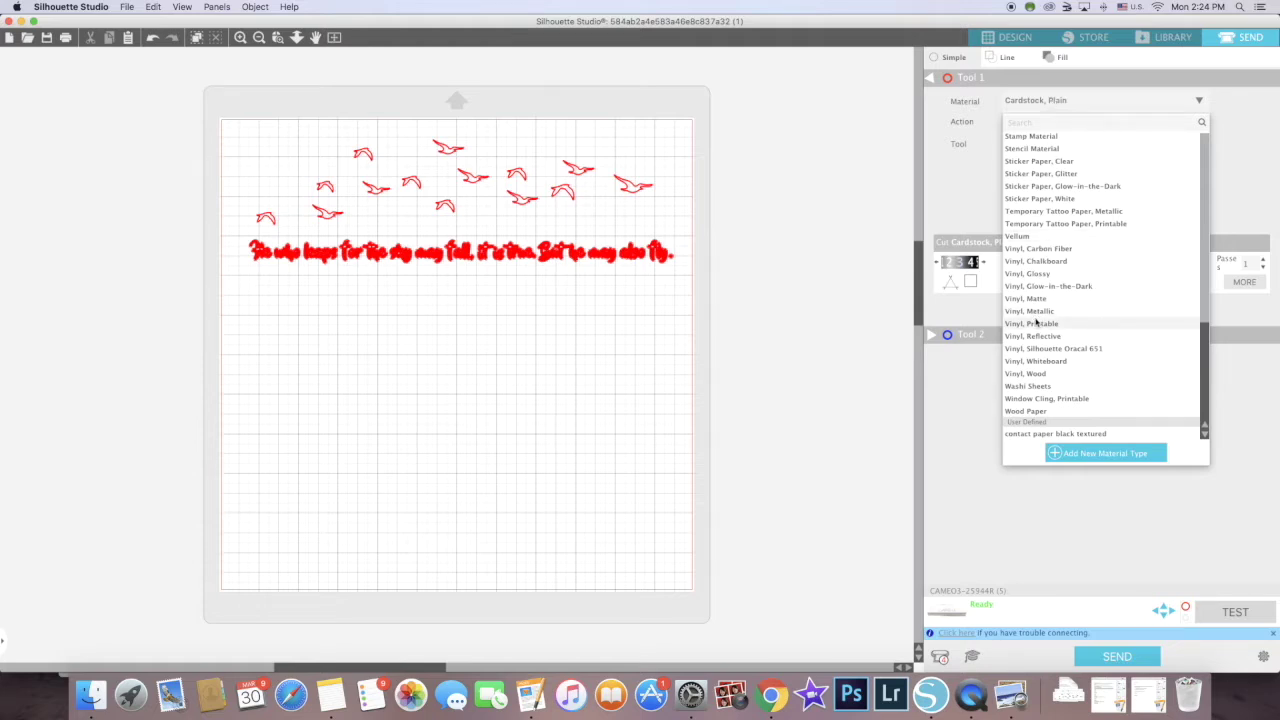
pyautogui.click(1038, 299)
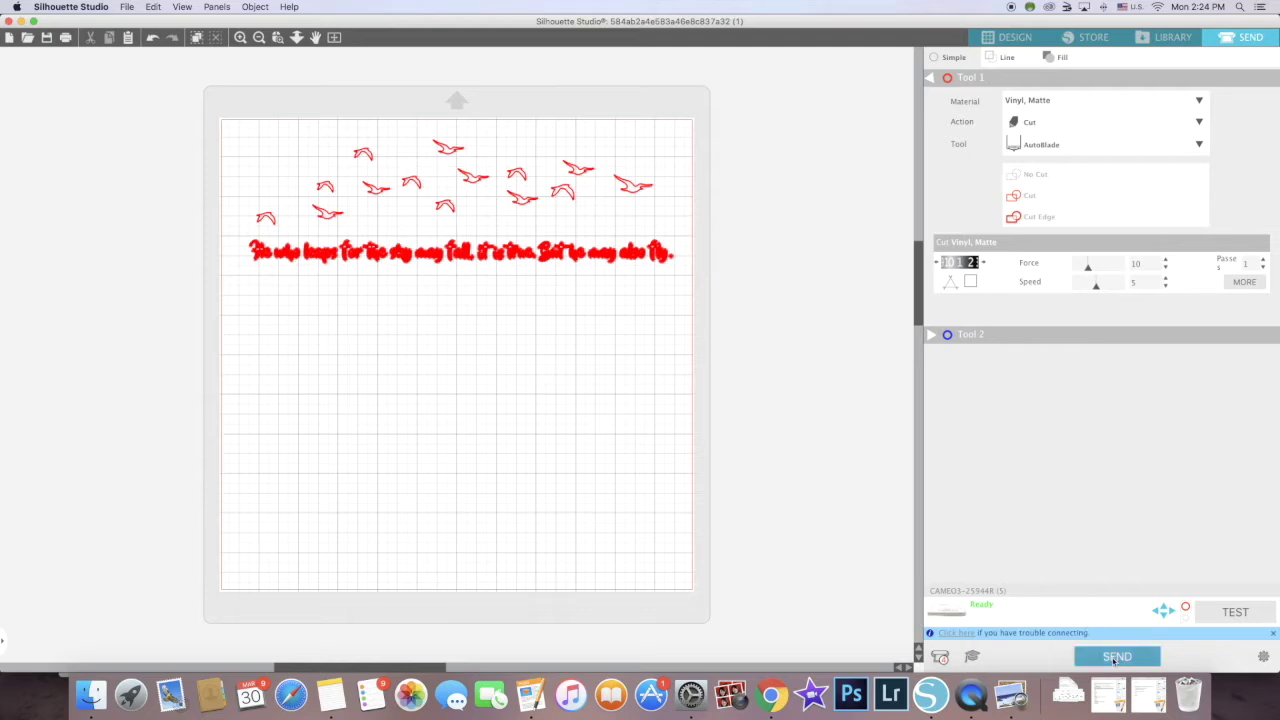
# Switch back to the Design workspace showing the traced birds and quote on the mat
pyautogui.click(1030, 38)
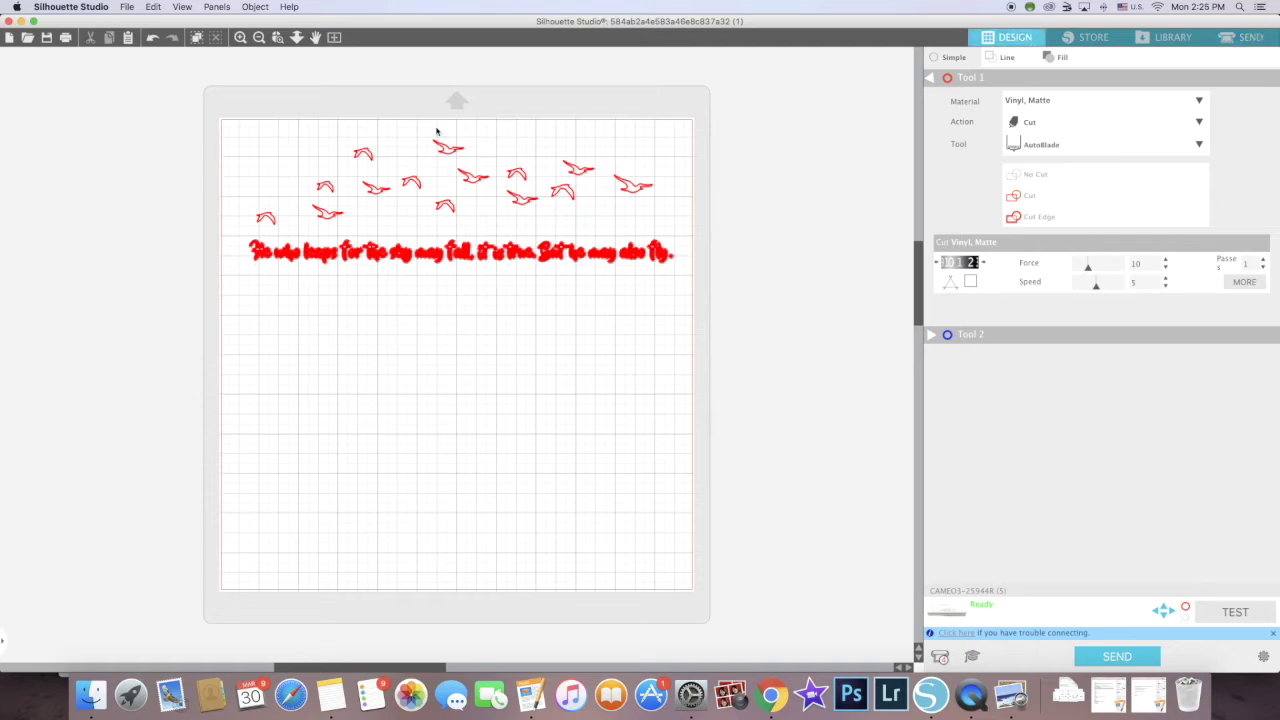